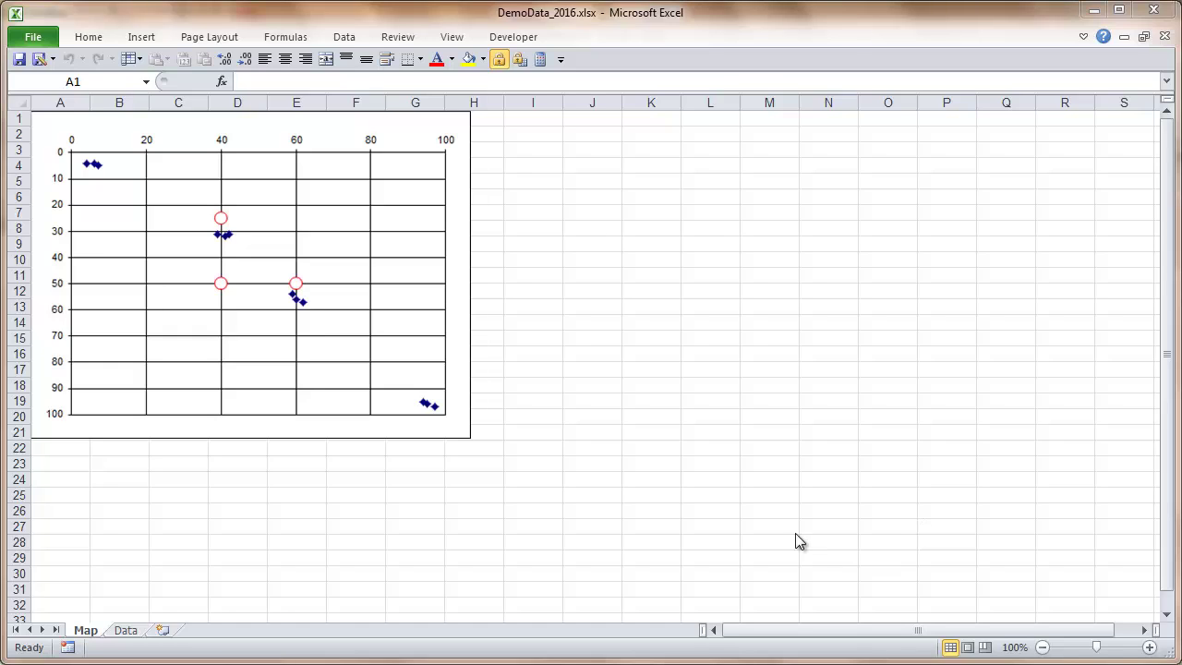
- Copy the sample table from Excel's Data sheet, then show PAST's column attribute rows
{"action": "left_click", "coordinate": [128, 631]}
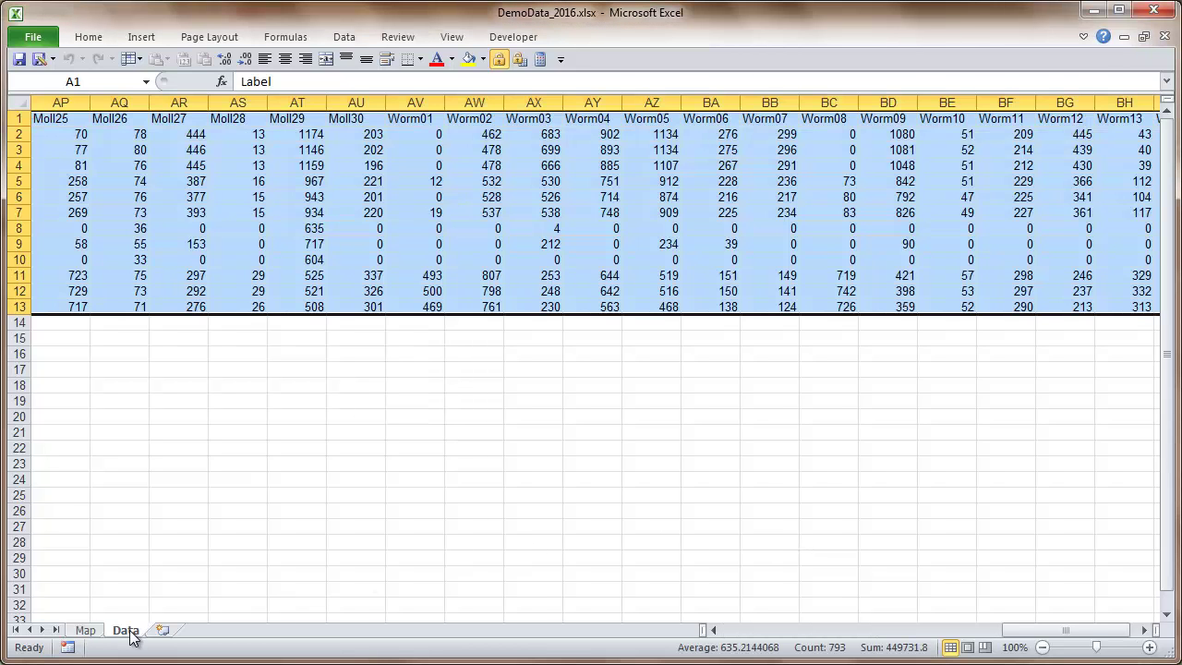
{"action": "key", "text": "ctrl+c"}
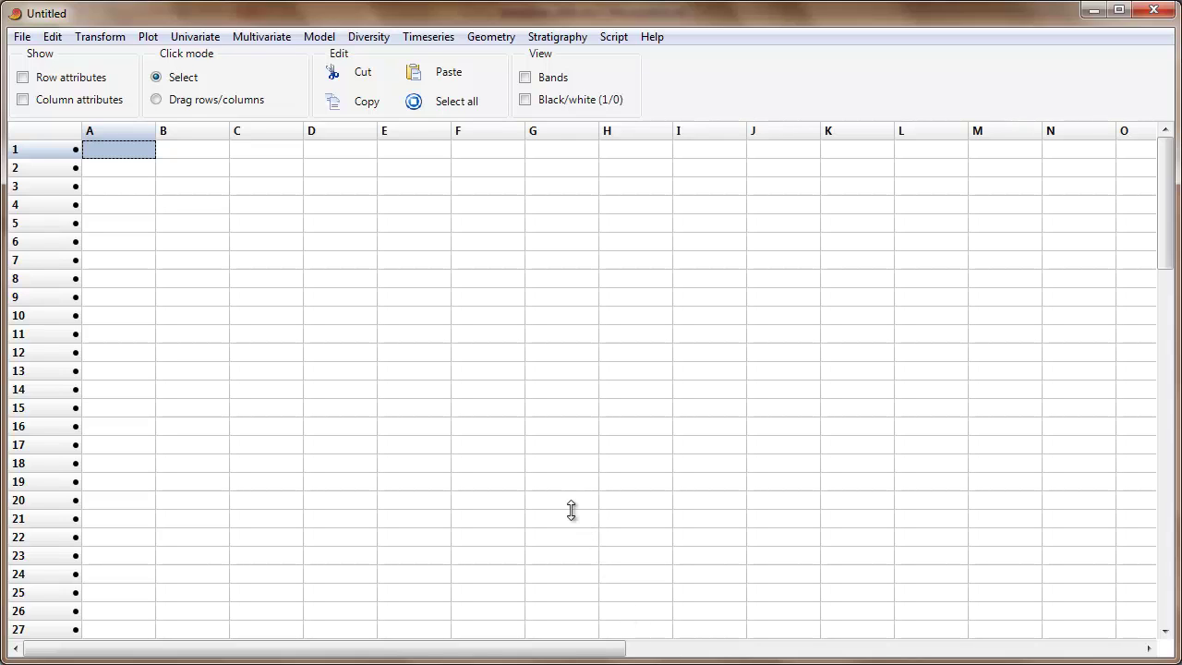
{"action": "left_click", "coordinate": [101, 100]}
- Show PAST's row attributes and select the Name/Name corner cell as the paste target
{"action": "left_click", "coordinate": [94, 79]}
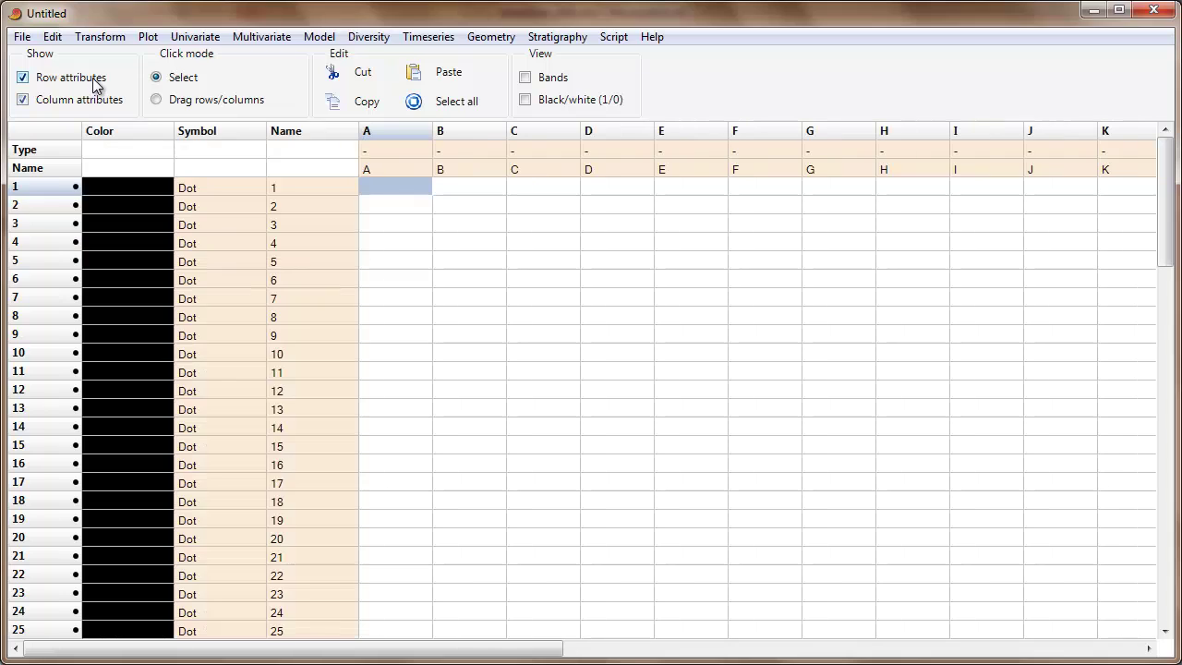
{"action": "left_click", "coordinate": [325, 169]}
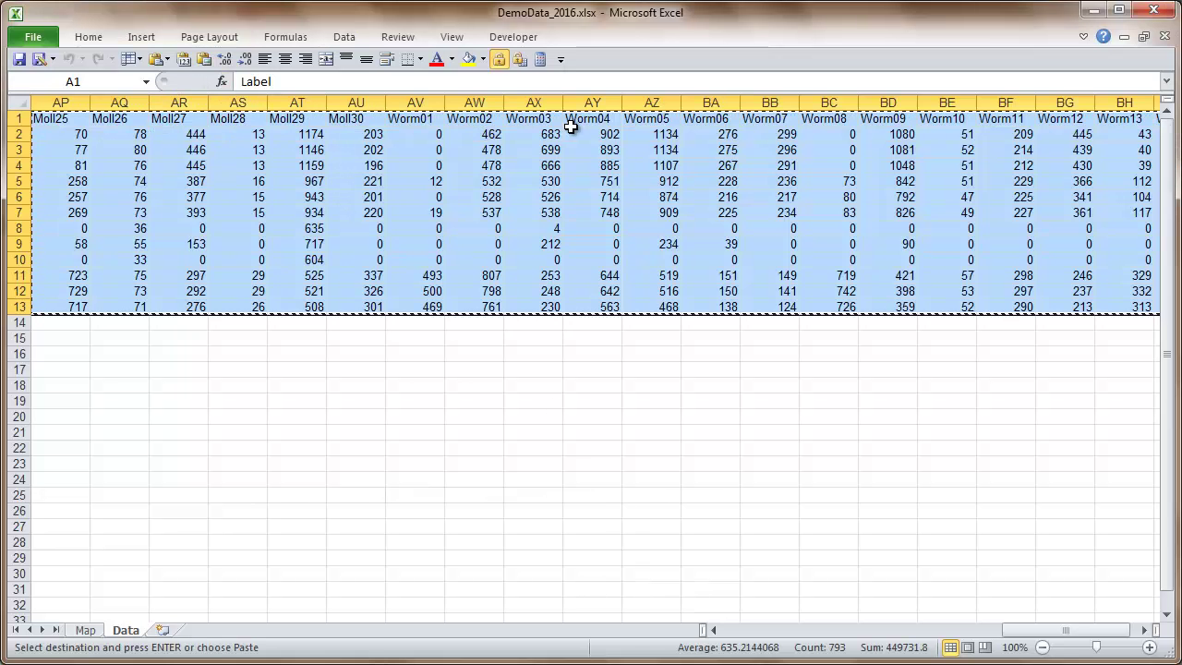
- Scroll Excel's copied table back to column A, then return to the empty PAST spreadsheet
{"action": "left_click", "coordinate": [738, 635]}
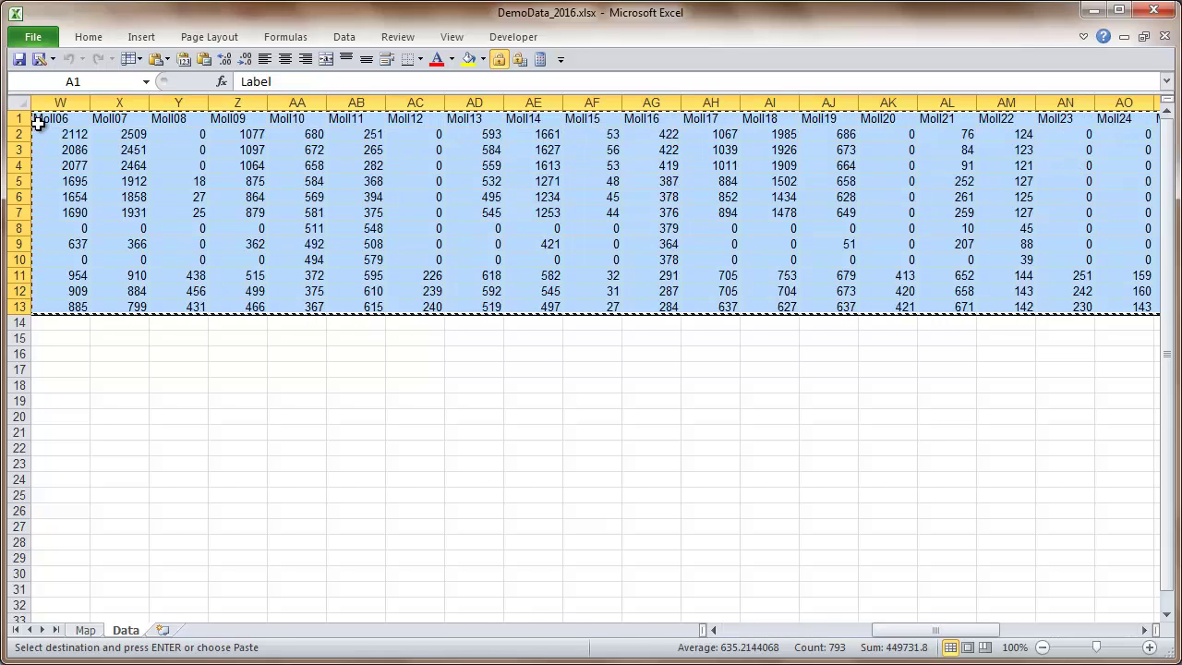
{"action": "left_click", "coordinate": [739, 635]}
{"action": "left_click", "coordinate": [734, 636]}
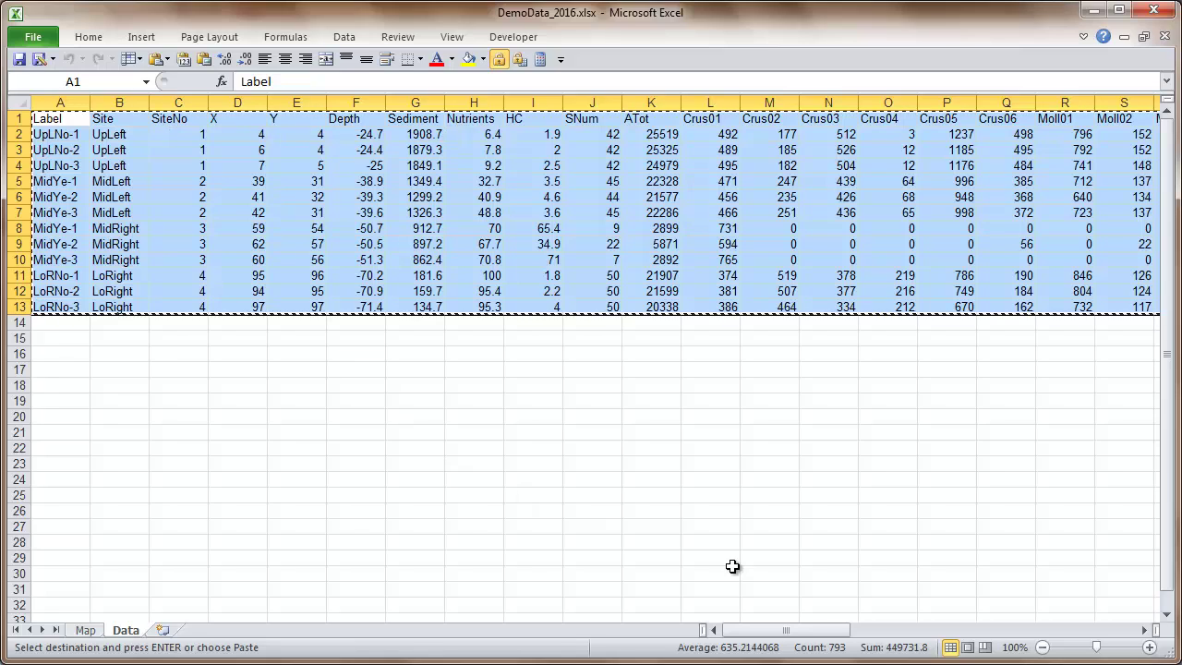
{"action": "key", "text": "alt+Tab"}
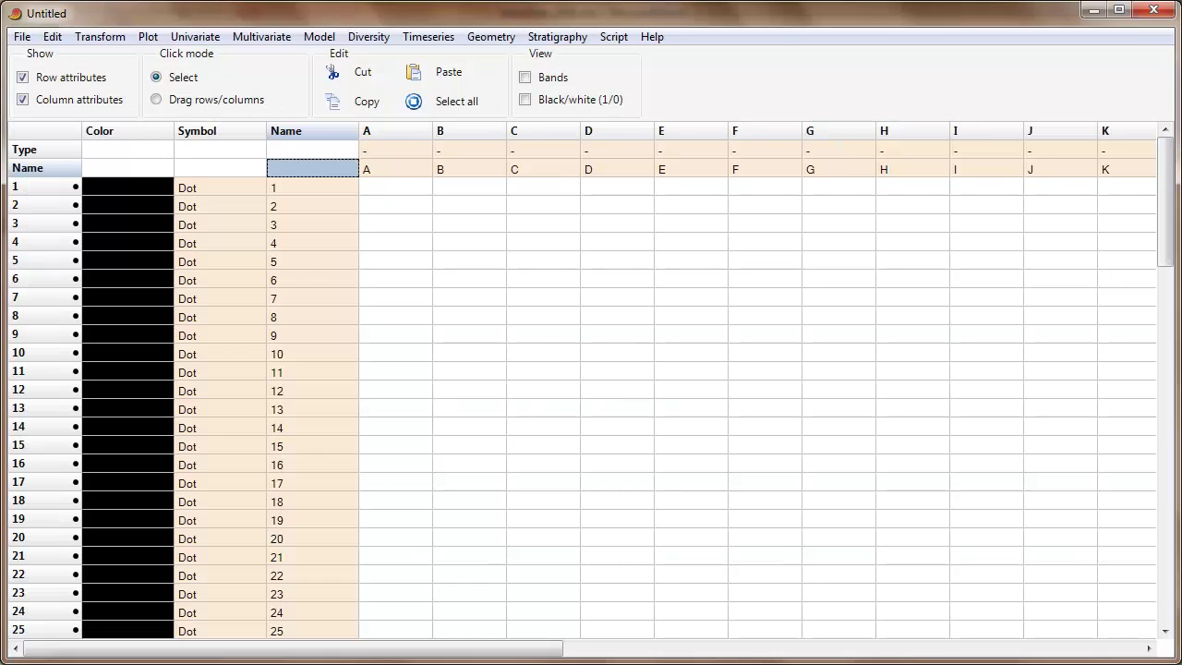
- Paste the 12-sample Excel table into PAST from the row-name corner cell
{"action": "left_click", "coordinate": [406, 170]}
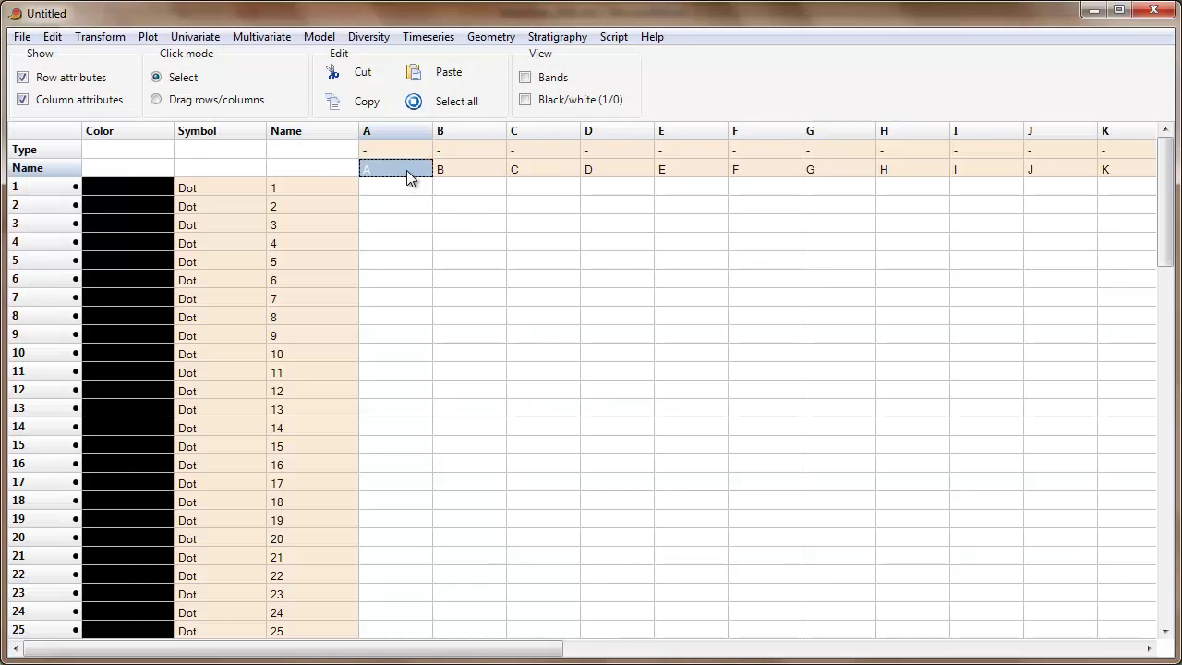
{"action": "left_click", "coordinate": [330, 167]}
{"action": "left_click", "coordinate": [443, 72]}
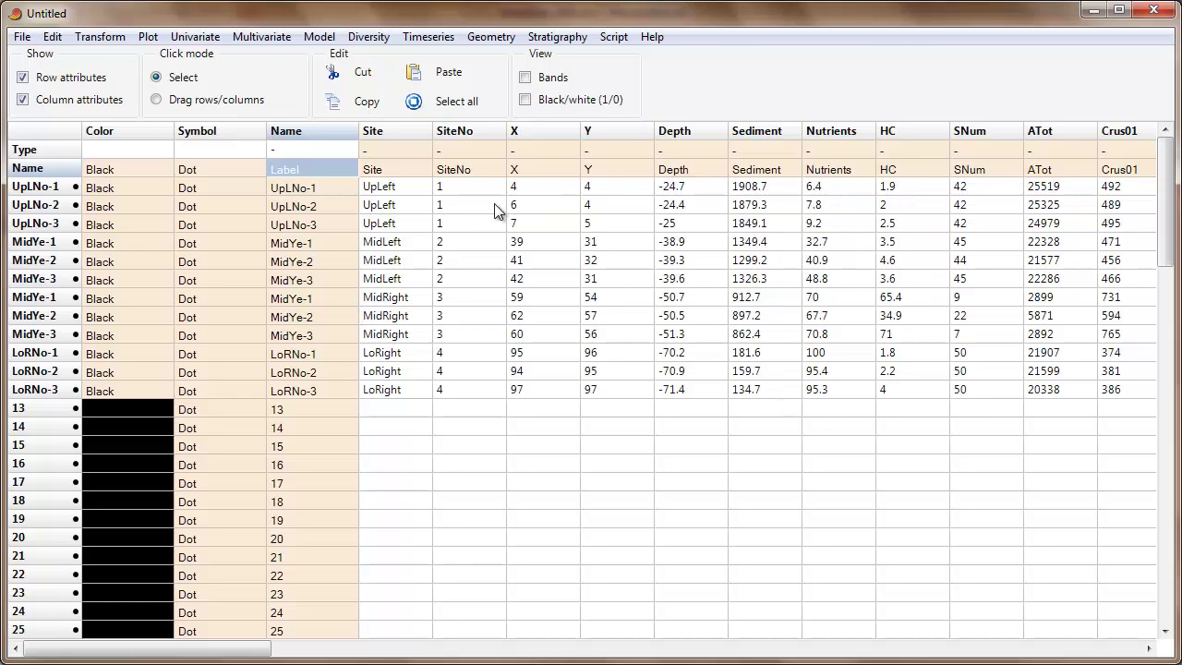
{"action": "left_click", "coordinate": [399, 149]}
- Set the Type of the Site and SiteNo columns to Group, then select the SiteNo and X values
{"action": "left_click", "coordinate": [399, 149]}
{"action": "left_click", "coordinate": [385, 184]}
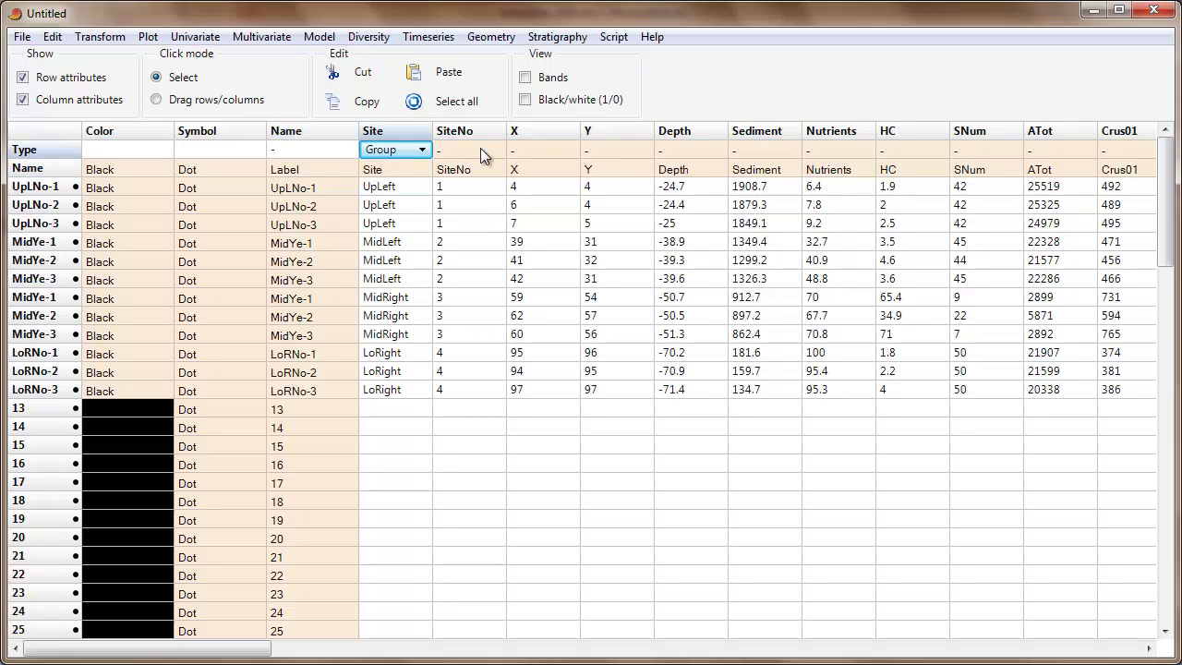
{"action": "left_click", "coordinate": [478, 150]}
{"action": "left_click", "coordinate": [478, 150]}
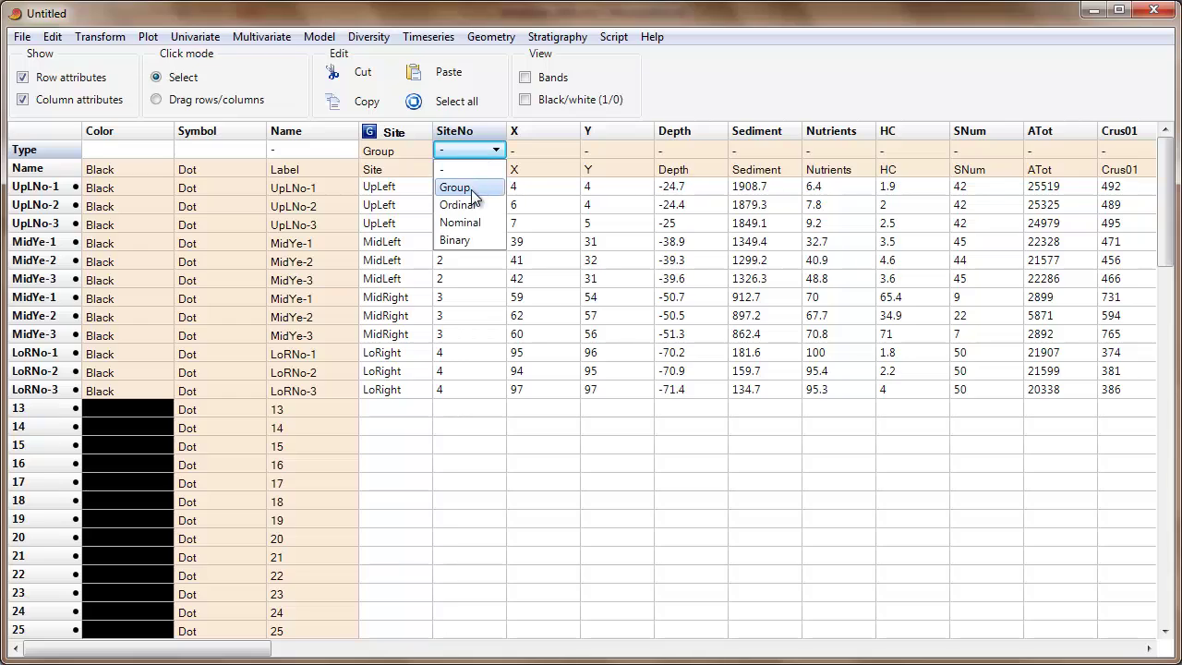
{"action": "left_click", "coordinate": [455, 187]}
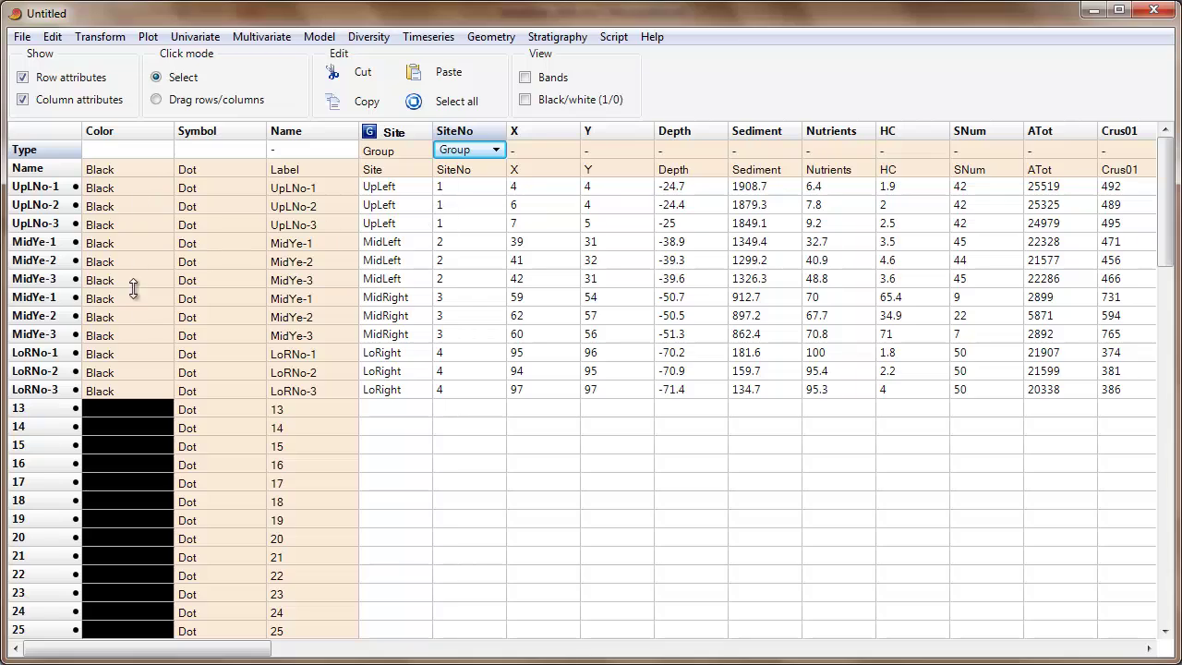
{"action": "left_click", "coordinate": [459, 187]}
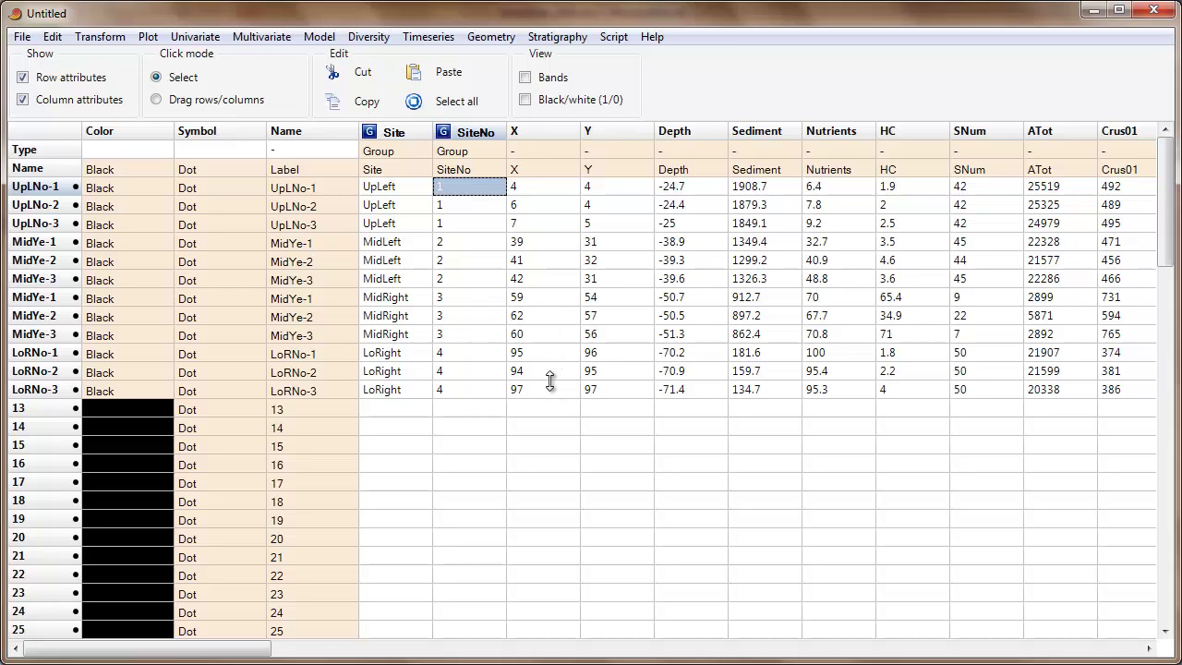
{"action": "key", "text": "shift+Right"}
{"action": "key", "text": "shift+Down"}
{"action": "key", "text": "shift+Down"}
{"action": "key", "text": "shift+Down"}
{"action": "key", "text": "shift+Down"}
{"action": "key", "text": "shift+Down"}
{"action": "key", "text": "shift+Down"}
{"action": "key", "text": "shift+Down"}
{"action": "key", "text": "shift+Down"}
{"action": "key", "text": "shift+Down"}
{"action": "key", "text": "shift+Down"}
{"action": "key", "text": "shift+Down"}
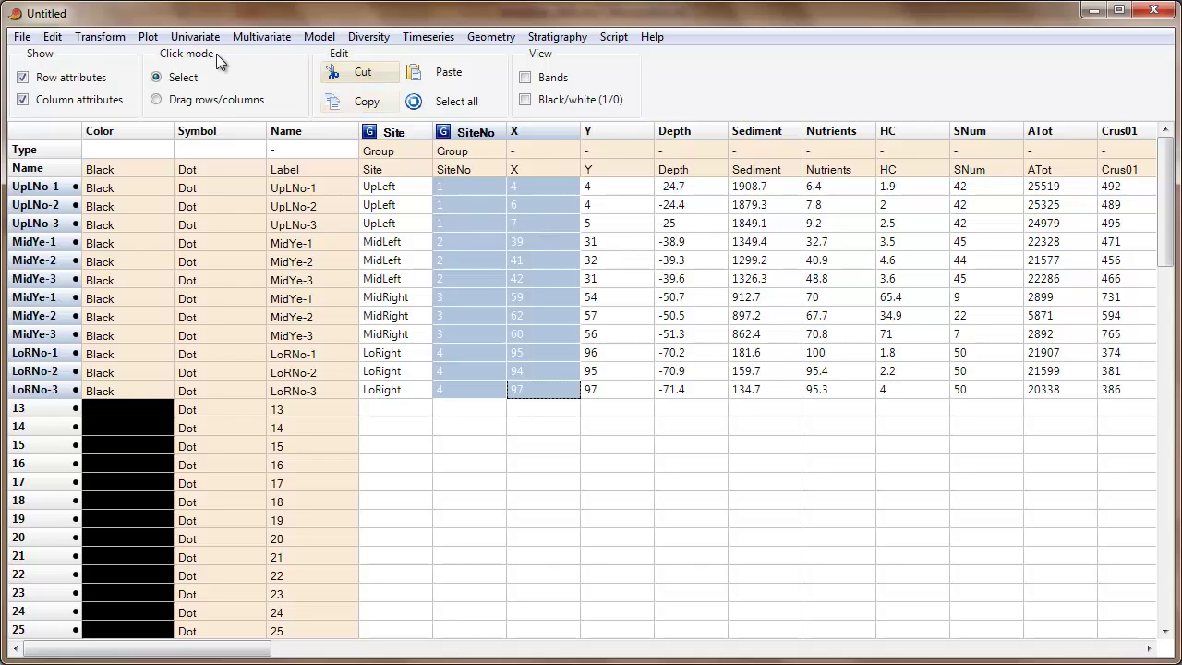
- In the Row colors/symbols dialog, give groups 2 and 3 Fill square symbols
{"action": "left_click", "coordinate": [50, 36]}
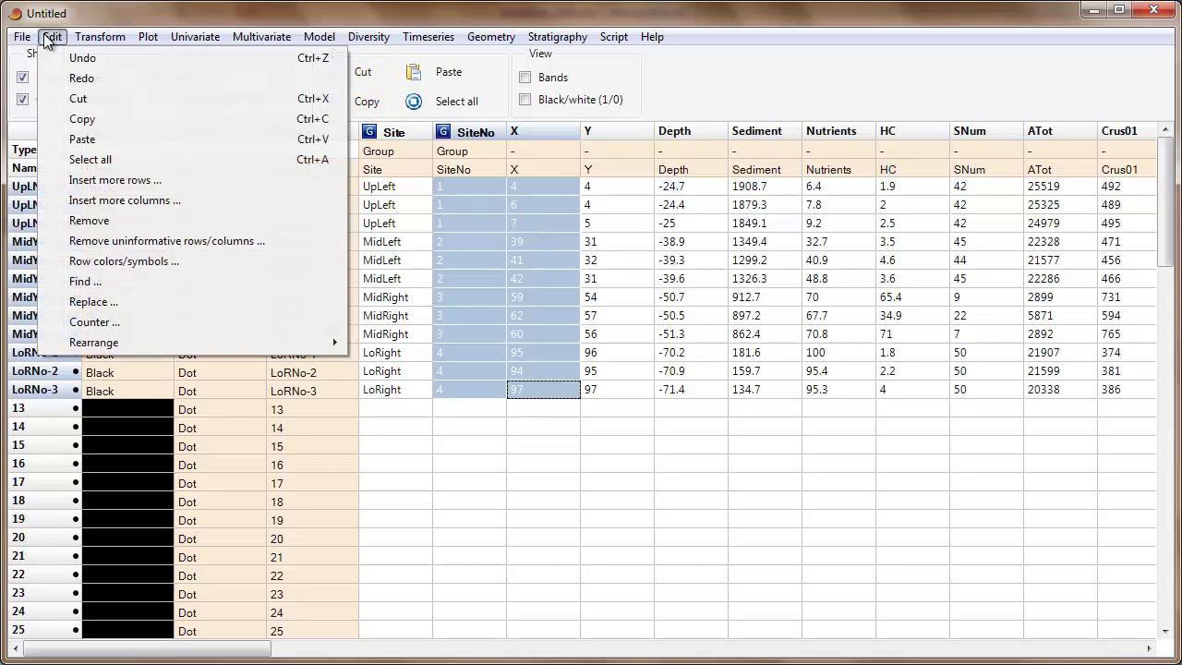
{"action": "left_click", "coordinate": [101, 263]}
{"action": "left_click_drag", "start_coordinate": [177, 36], "coordinate": [558, 138]}
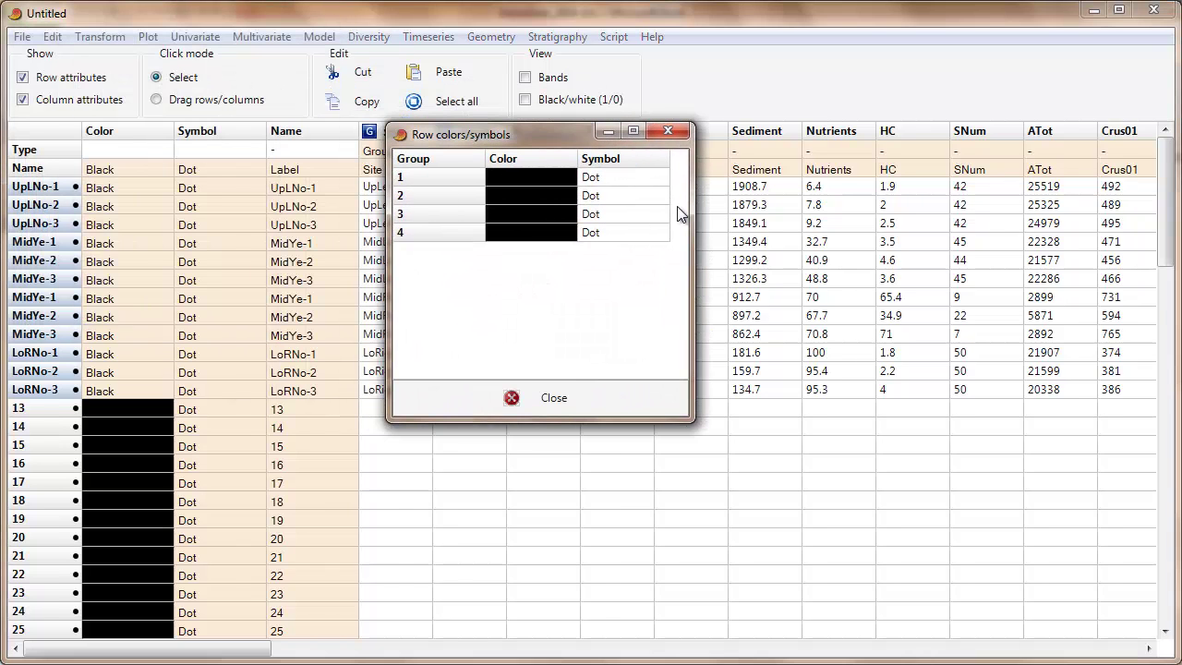
{"action": "left_click", "coordinate": [628, 197]}
{"action": "left_click", "coordinate": [628, 197]}
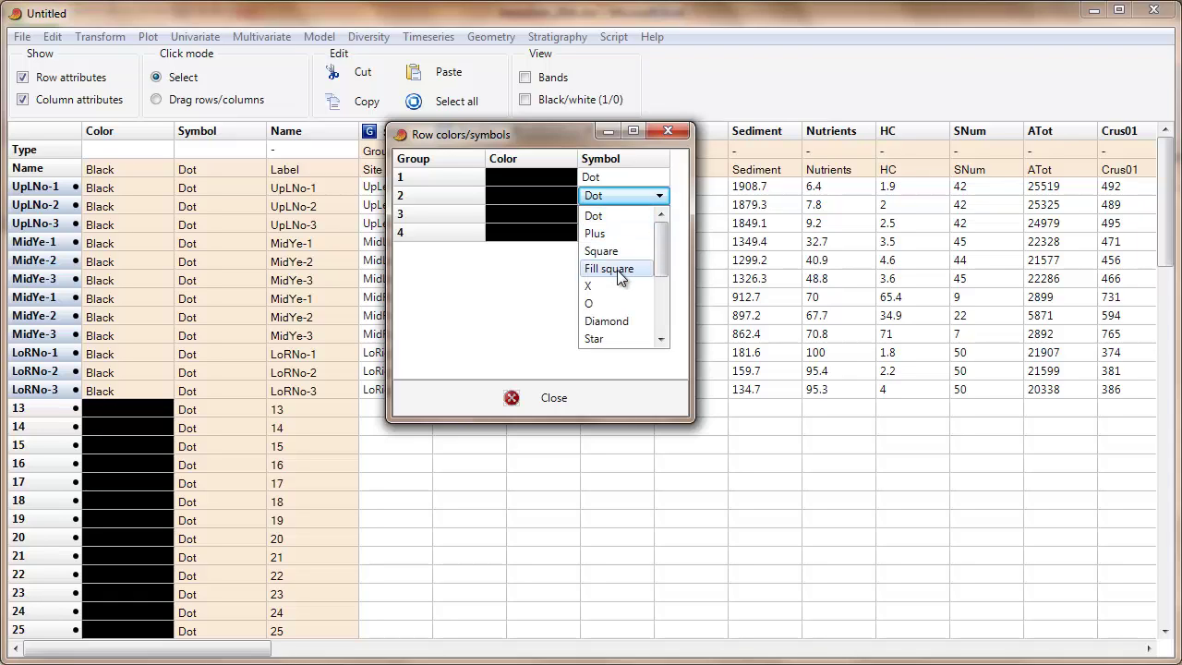
{"action": "left_click", "coordinate": [617, 269]}
{"action": "left_click", "coordinate": [623, 214]}
{"action": "left_click", "coordinate": [621, 214]}
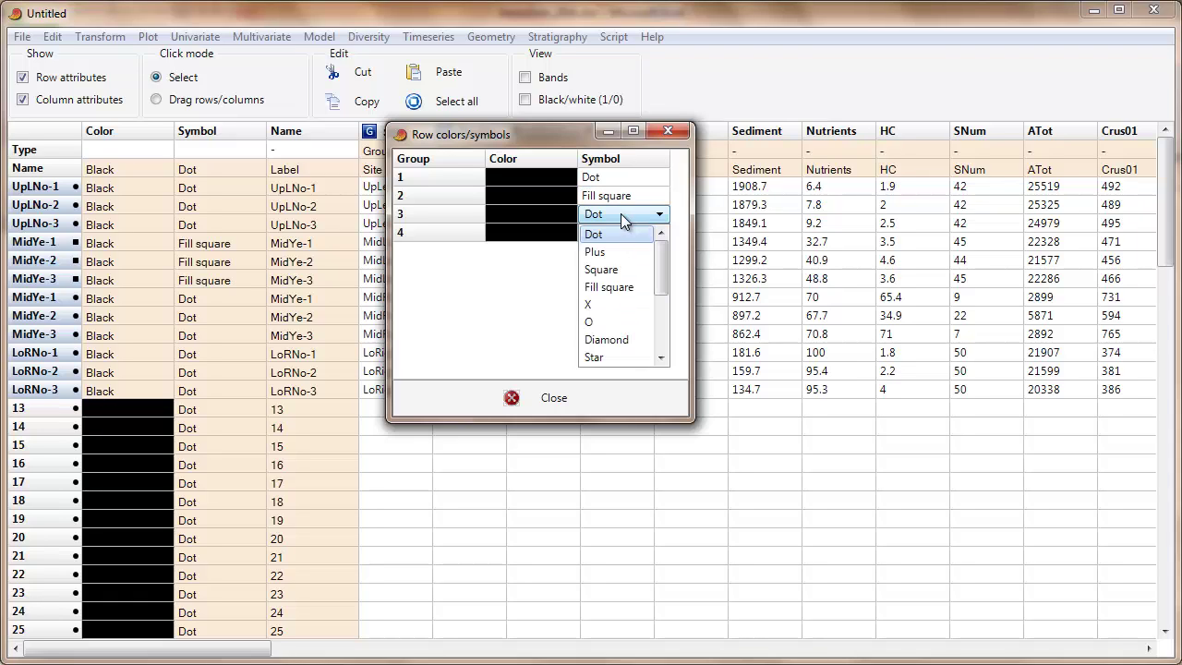
{"action": "left_click", "coordinate": [615, 290]}
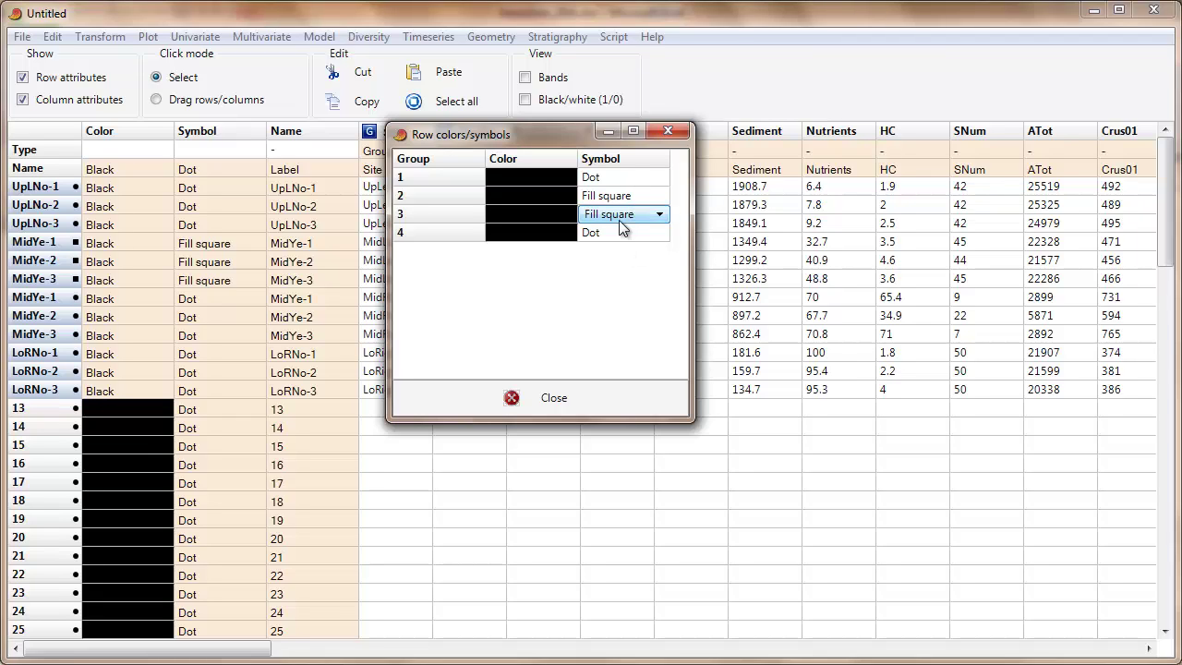
- Colour group 1 Aqua and group 2 Blue
{"action": "left_click", "coordinate": [536, 182]}
{"action": "left_click", "coordinate": [539, 179]}
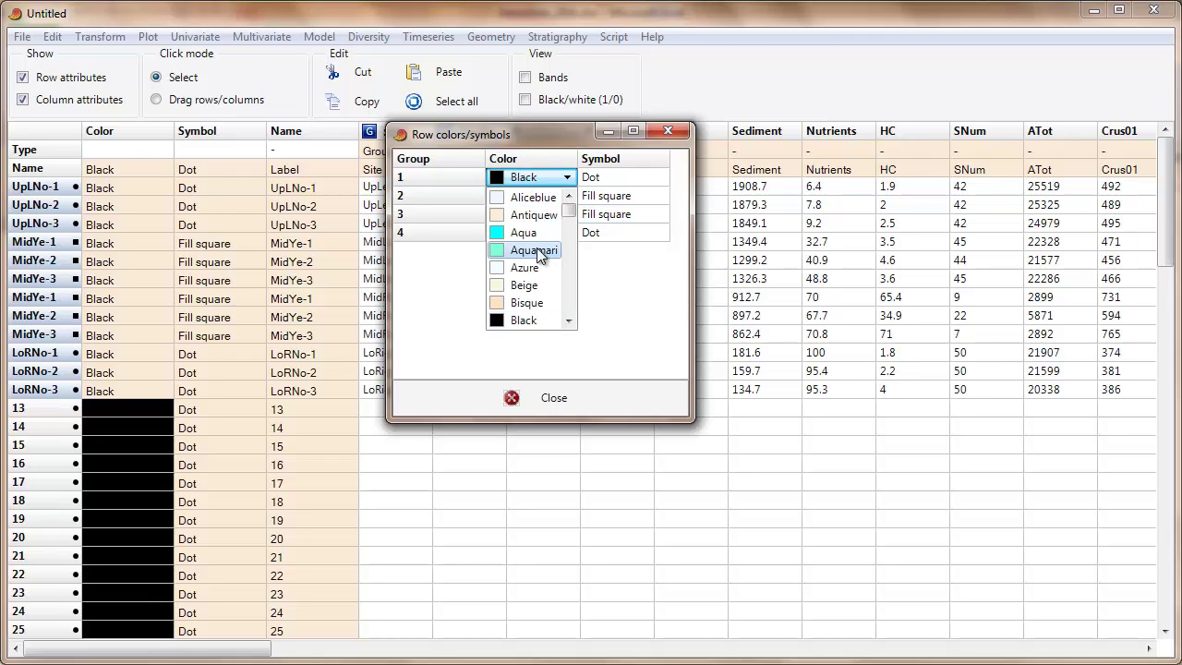
{"action": "left_click", "coordinate": [539, 234]}
{"action": "left_click", "coordinate": [545, 195]}
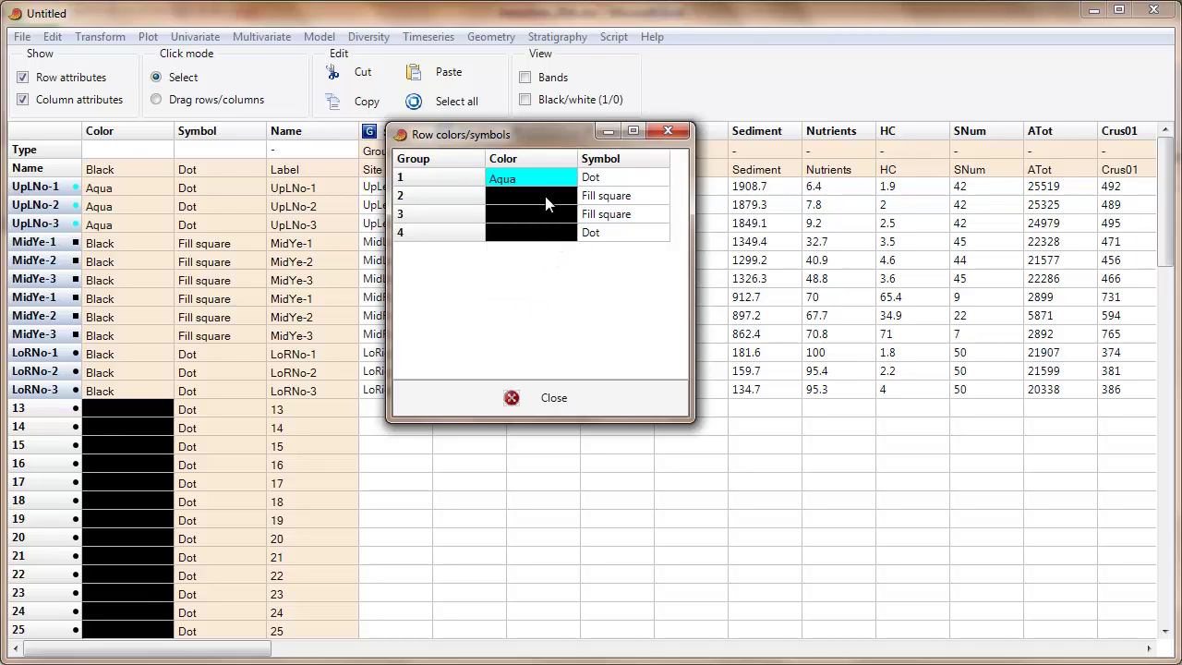
{"action": "left_click", "coordinate": [545, 196]}
{"action": "scroll", "coordinate": [570, 316], "scroll_direction": "down", "scroll_amount": 1}
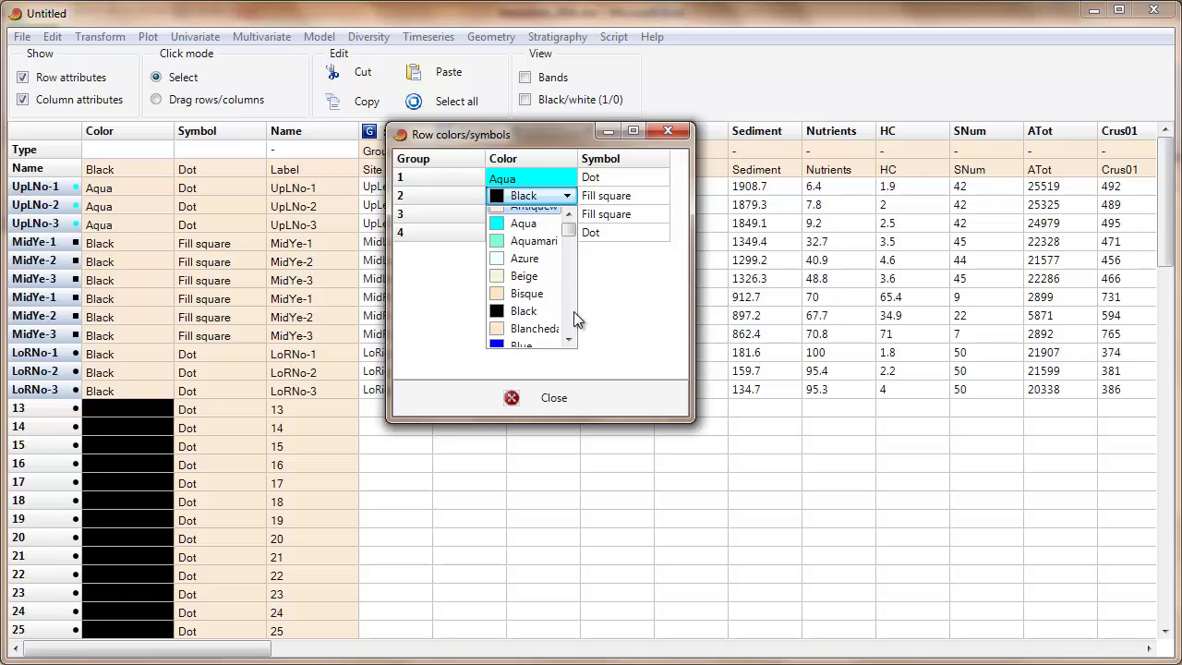
{"action": "left_click", "coordinate": [530, 316]}
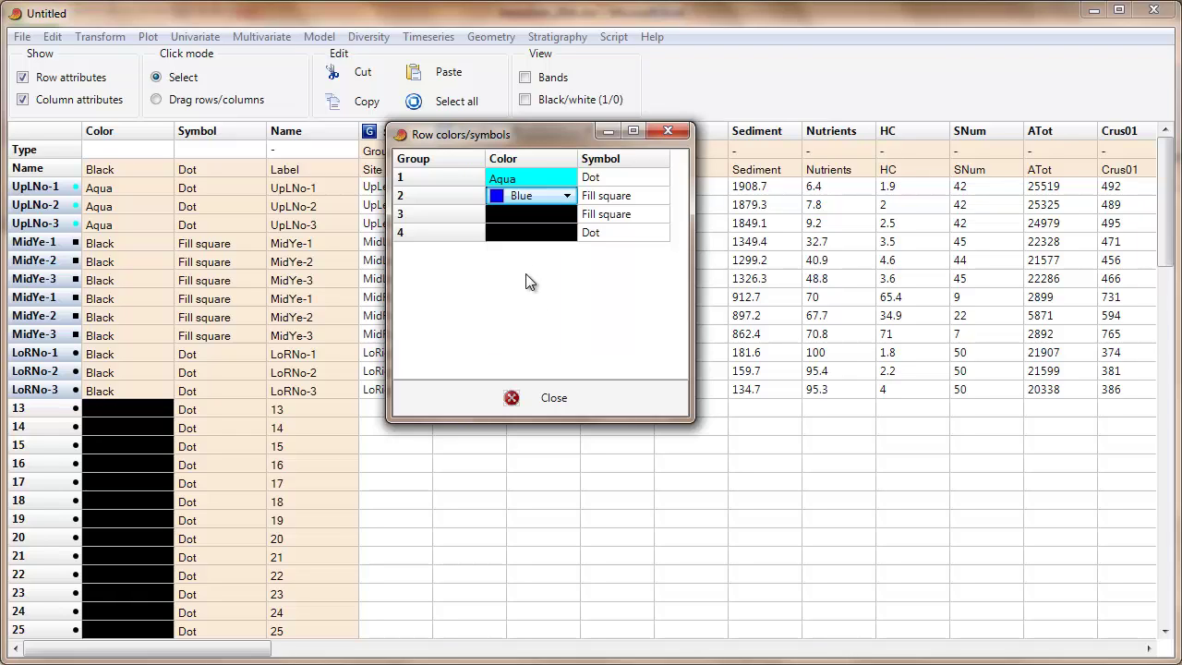
- Colour group 3 Blueviolet and group 4 Crimson, then close the dialog
{"action": "left_click", "coordinate": [521, 212]}
{"action": "left_click", "coordinate": [522, 213]}
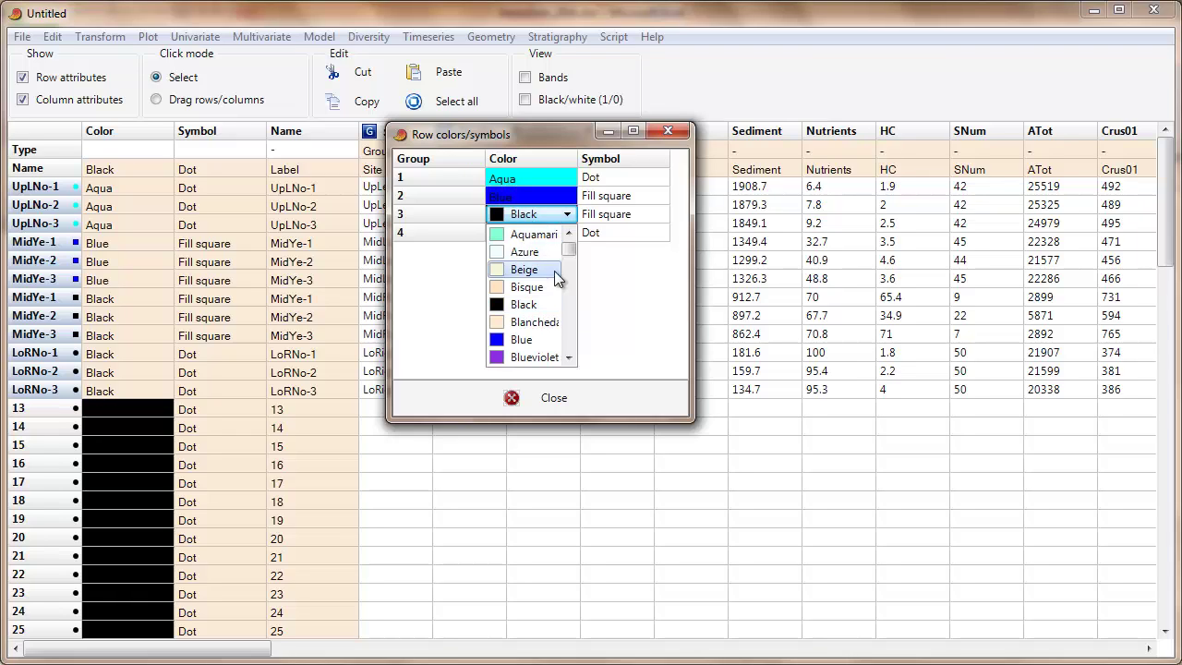
{"action": "left_click", "coordinate": [527, 353]}
{"action": "left_click", "coordinate": [534, 236]}
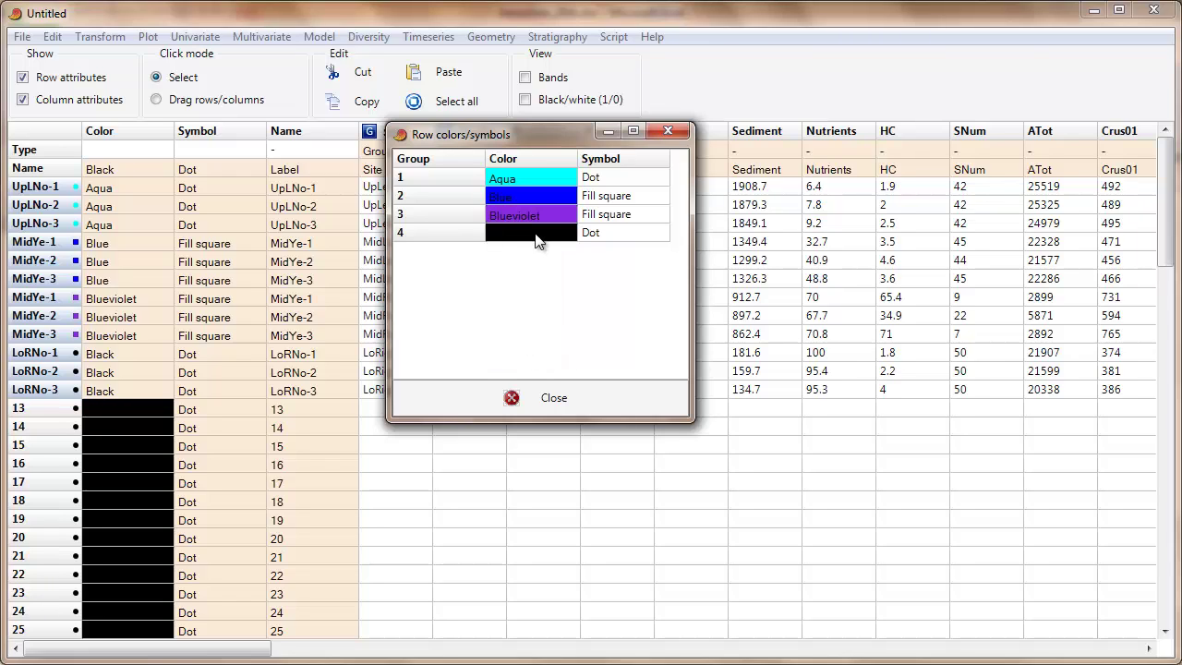
{"action": "left_click", "coordinate": [535, 232]}
{"action": "scroll", "coordinate": [570, 346], "scroll_direction": "down", "scroll_amount": 6}
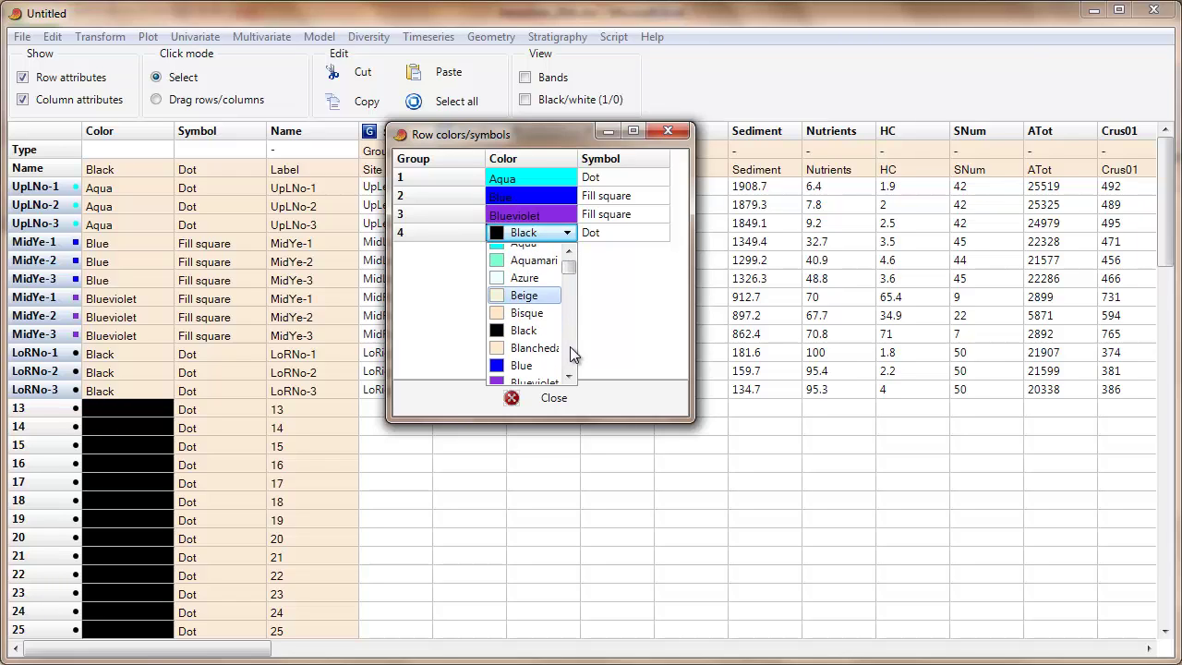
{"action": "scroll", "coordinate": [570, 346], "scroll_direction": "down", "scroll_amount": 1}
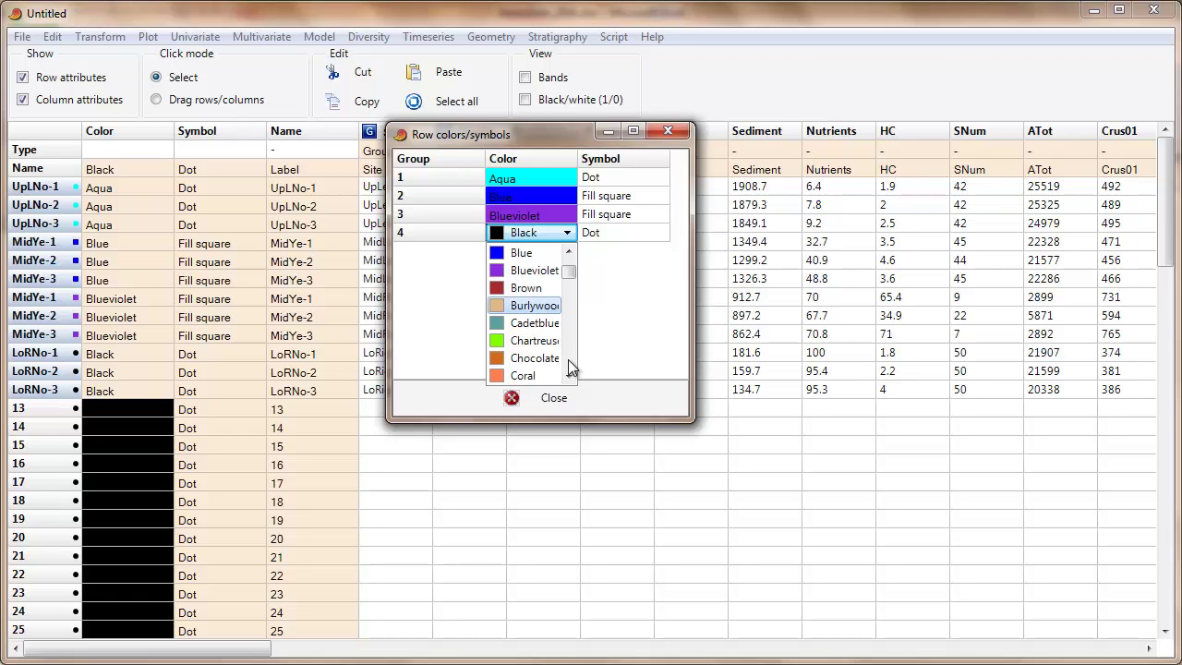
{"action": "scroll", "coordinate": [568, 360], "scroll_direction": "down", "scroll_amount": 2}
{"action": "scroll", "coordinate": [570, 349], "scroll_direction": "down", "scroll_amount": 1}
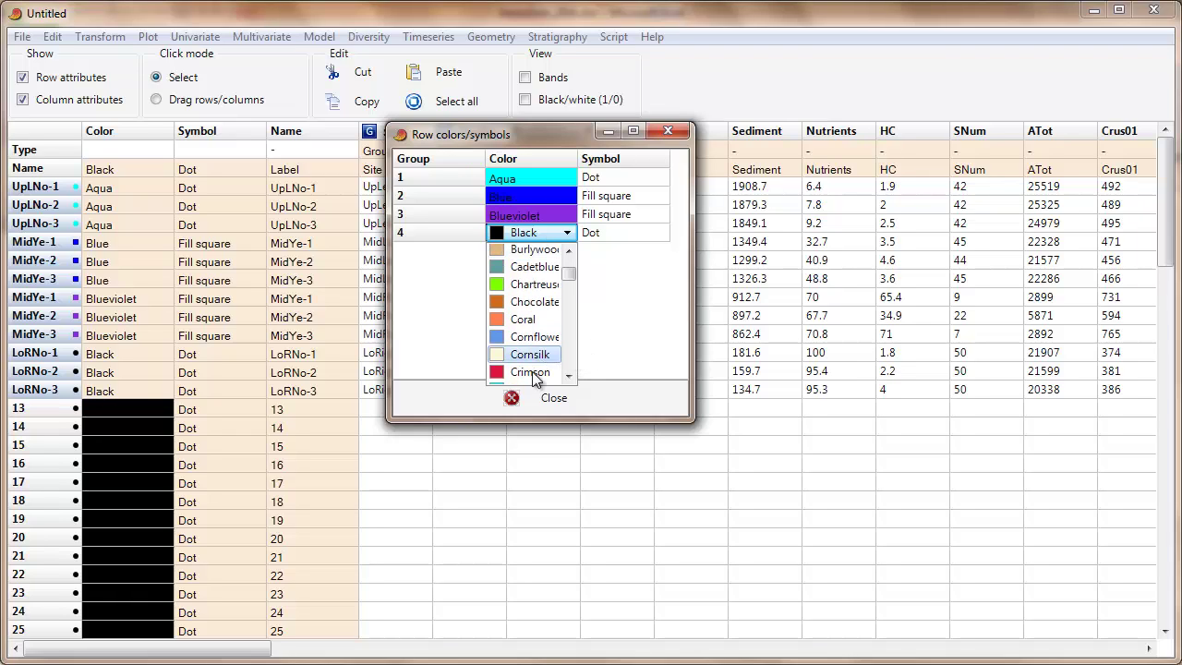
{"action": "left_click", "coordinate": [532, 371]}
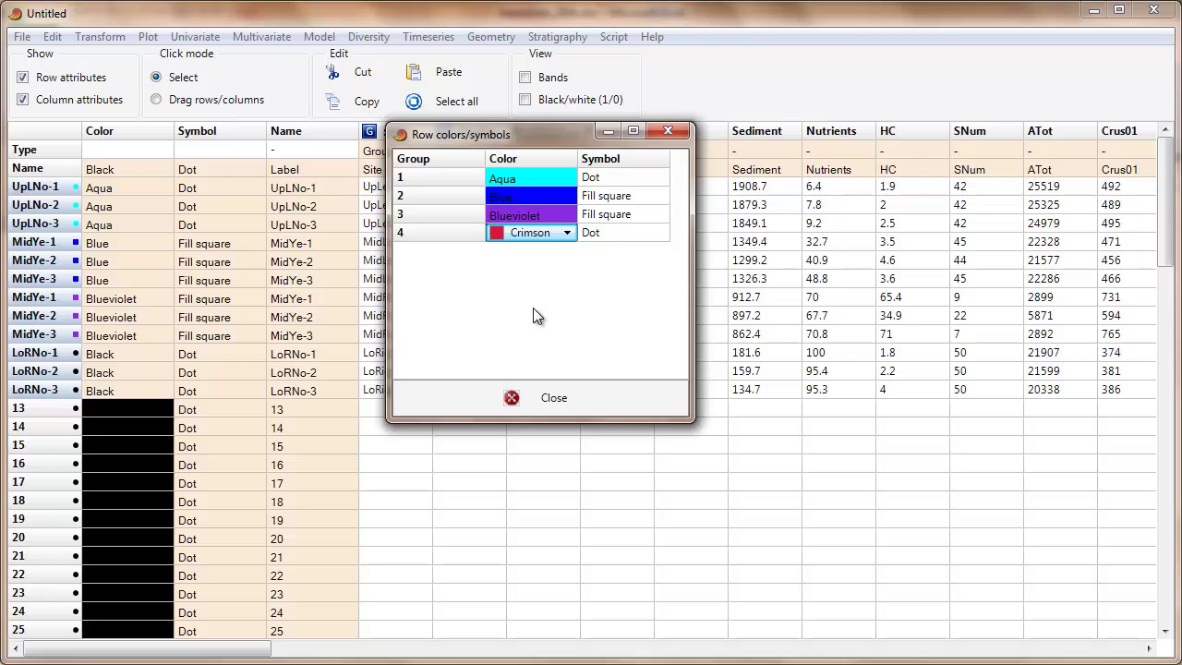
{"action": "left_click", "coordinate": [556, 396]}
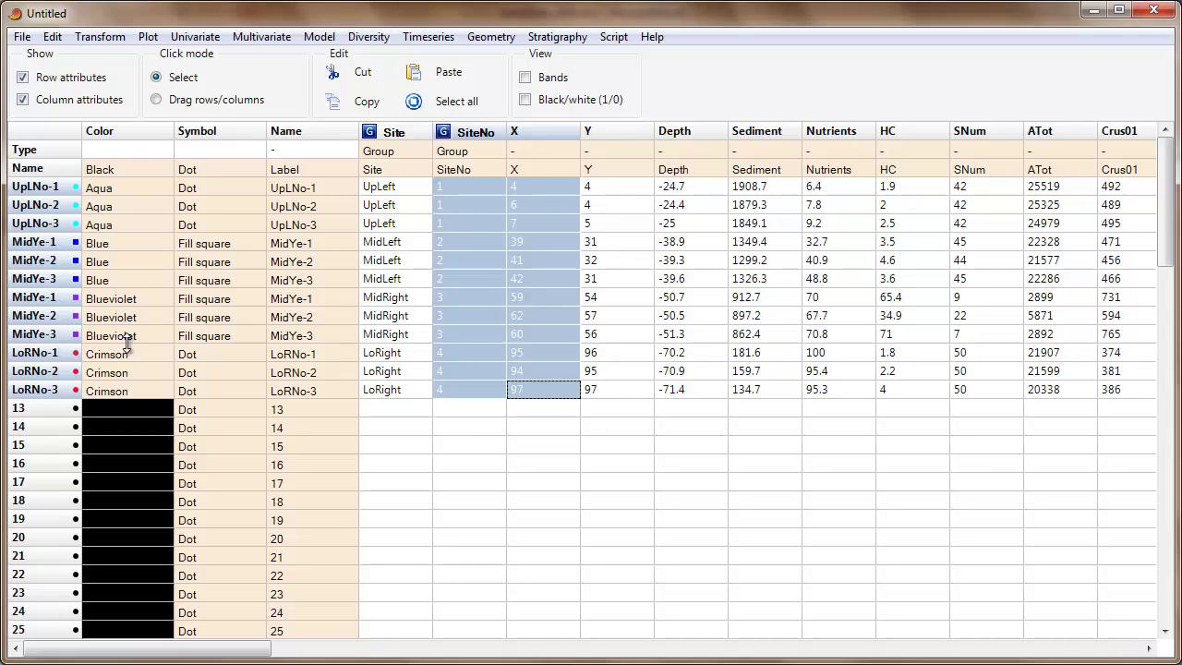
- Hide row and column attributes and drag SiteNo to sit between Y and Depth
{"action": "left_click", "coordinate": [77, 77]}
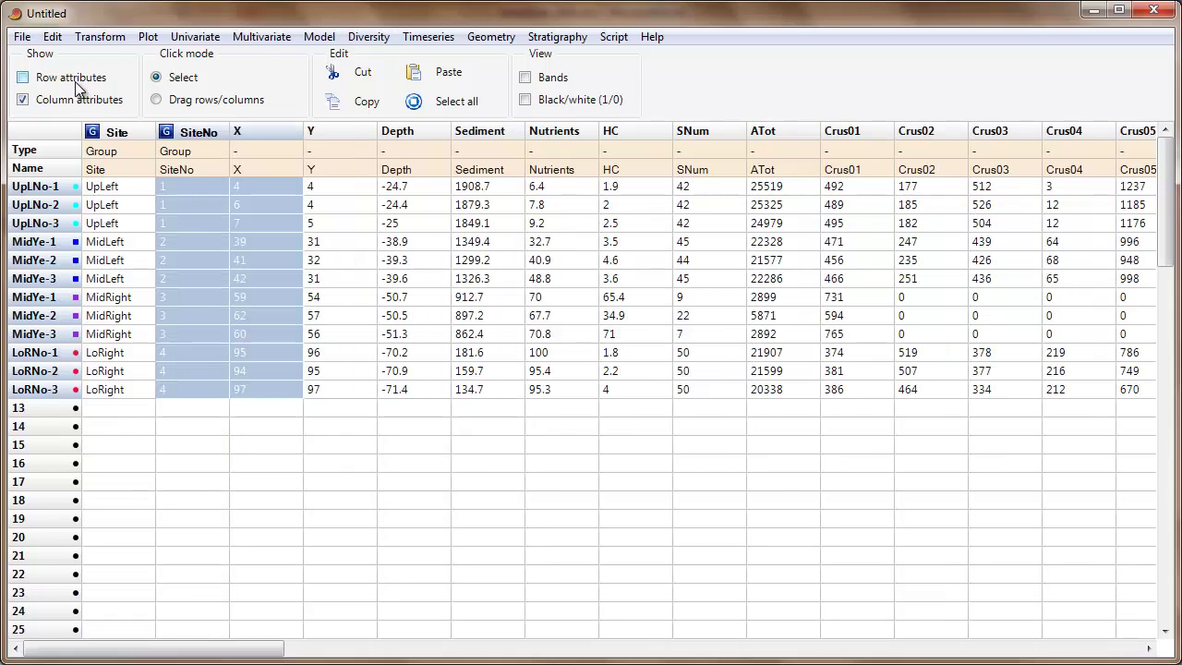
{"action": "left_click", "coordinate": [71, 101]}
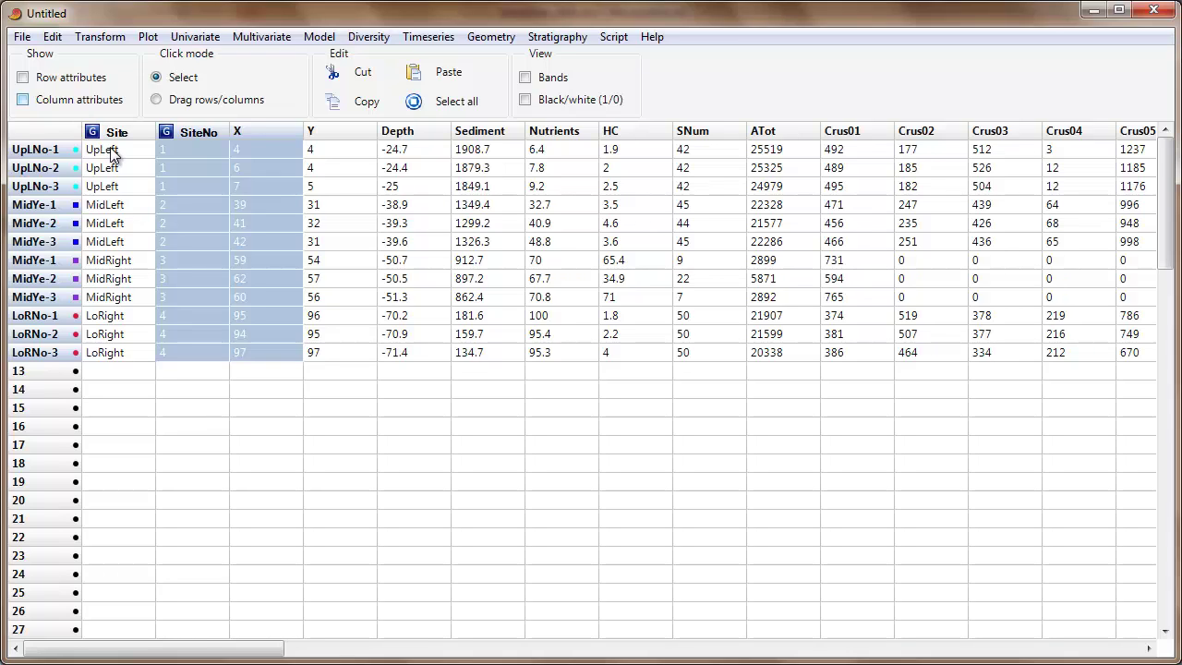
{"action": "left_click", "coordinate": [201, 129]}
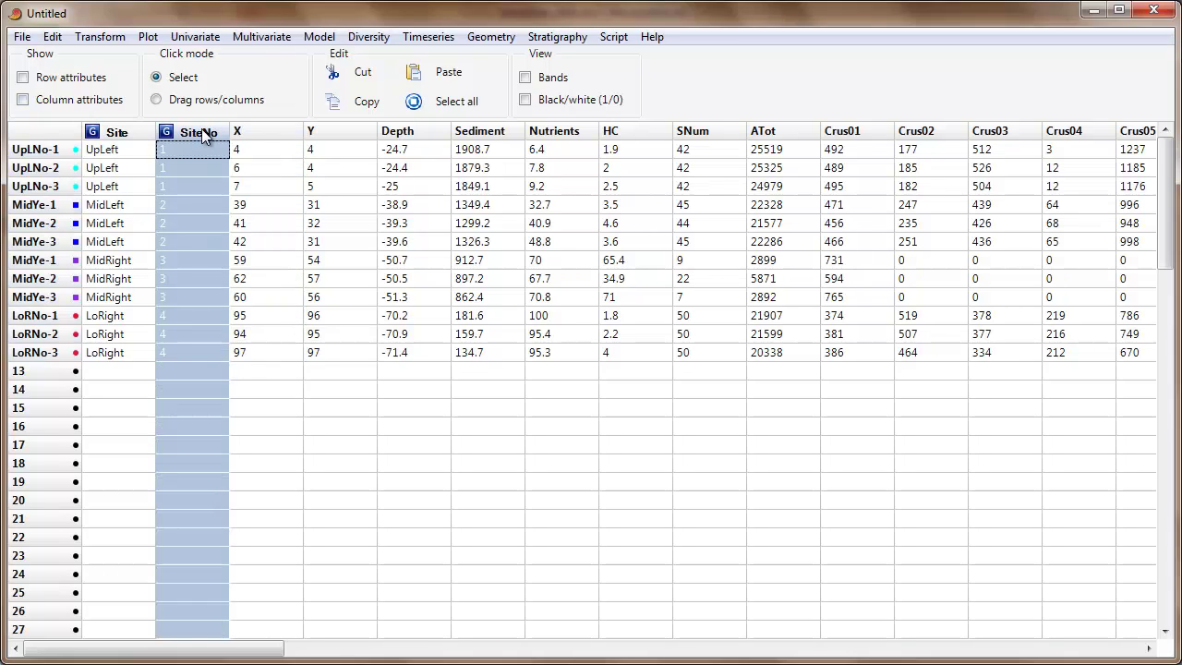
{"action": "left_click", "coordinate": [348, 131]}
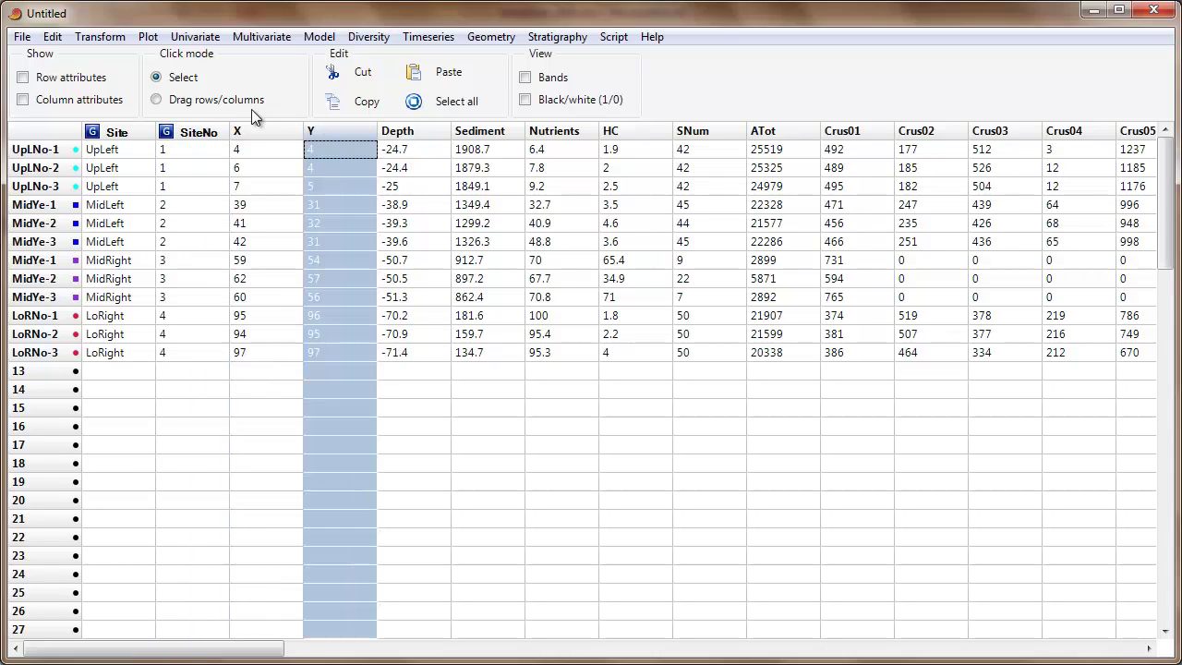
{"action": "left_click", "coordinate": [242, 102]}
{"action": "left_click_drag", "start_coordinate": [197, 134], "coordinate": [383, 140]}
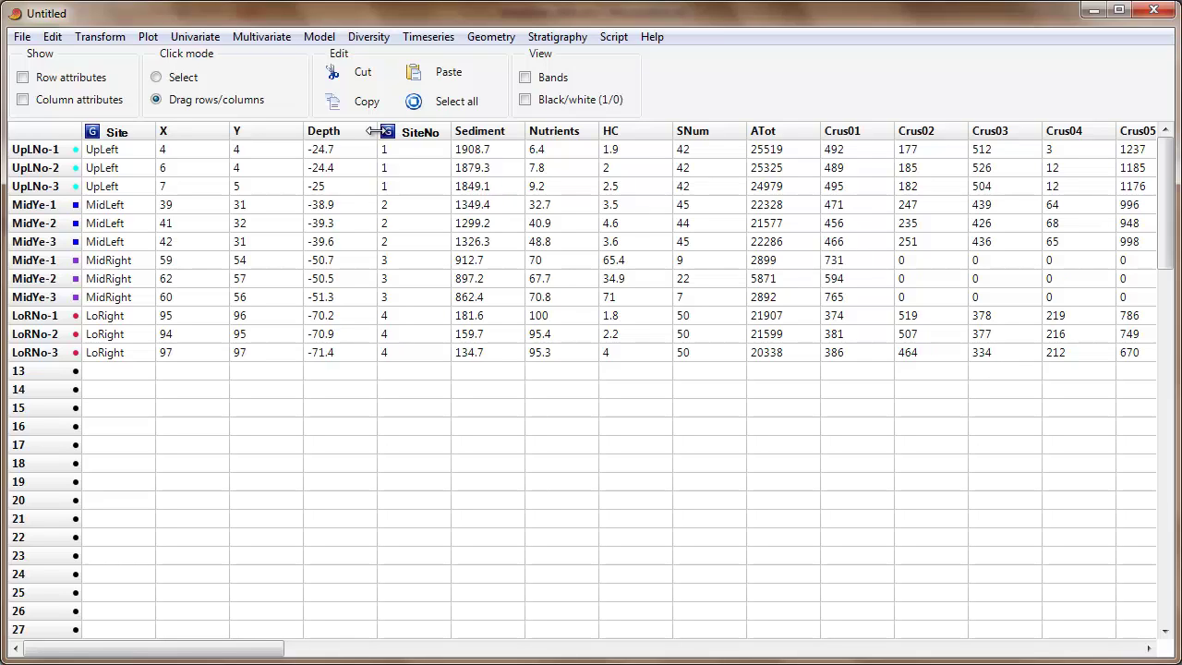
{"action": "left_click_drag", "start_coordinate": [433, 127], "coordinate": [356, 136]}
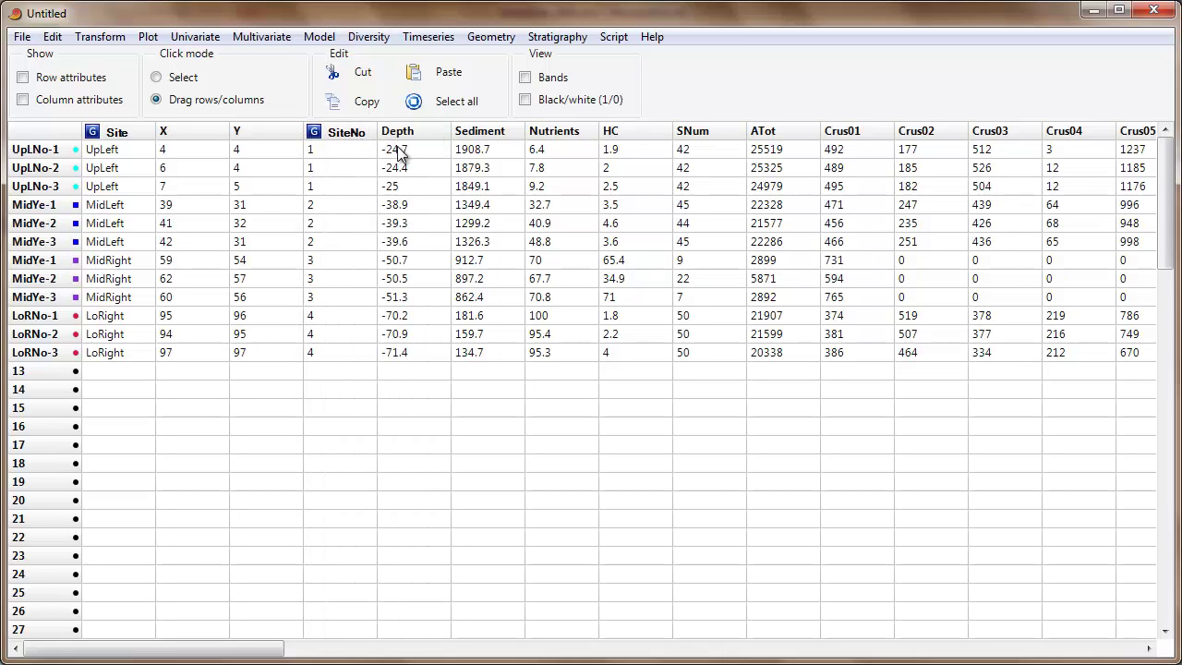
- Select the Depth through HC values for all twelve samples
{"action": "left_click", "coordinate": [398, 153]}
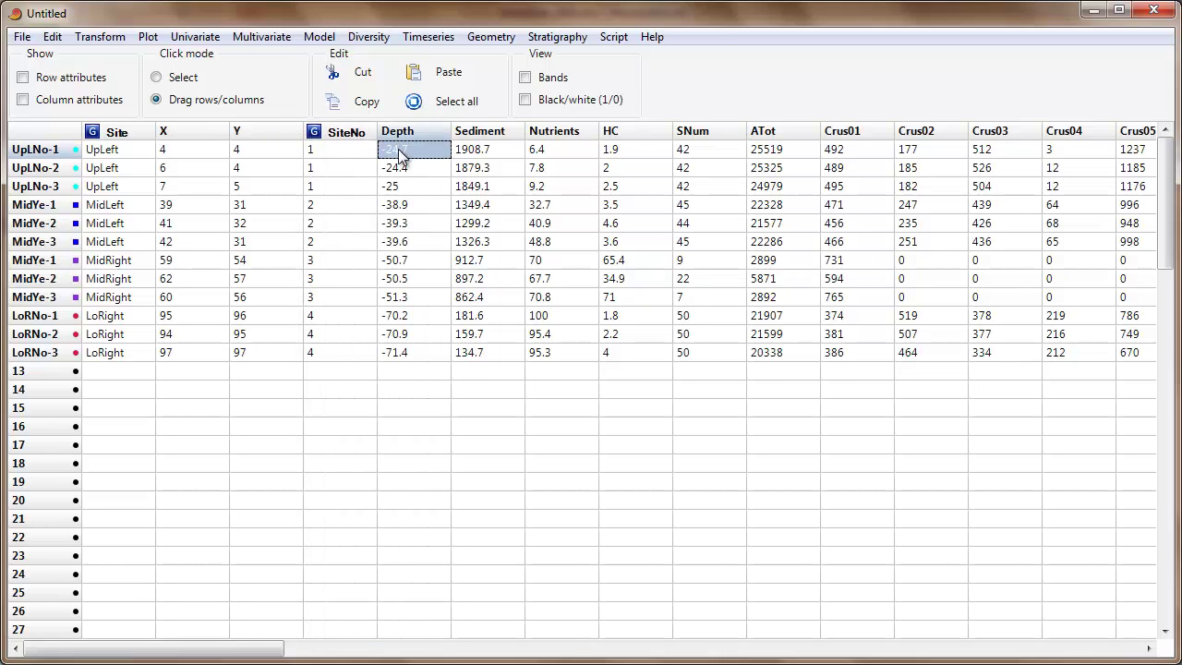
{"action": "key", "text": "shift+Right"}
{"action": "key", "text": "shift+Down"}
{"action": "key", "text": "shift+Right"}
{"action": "key", "text": "shift+Right"}
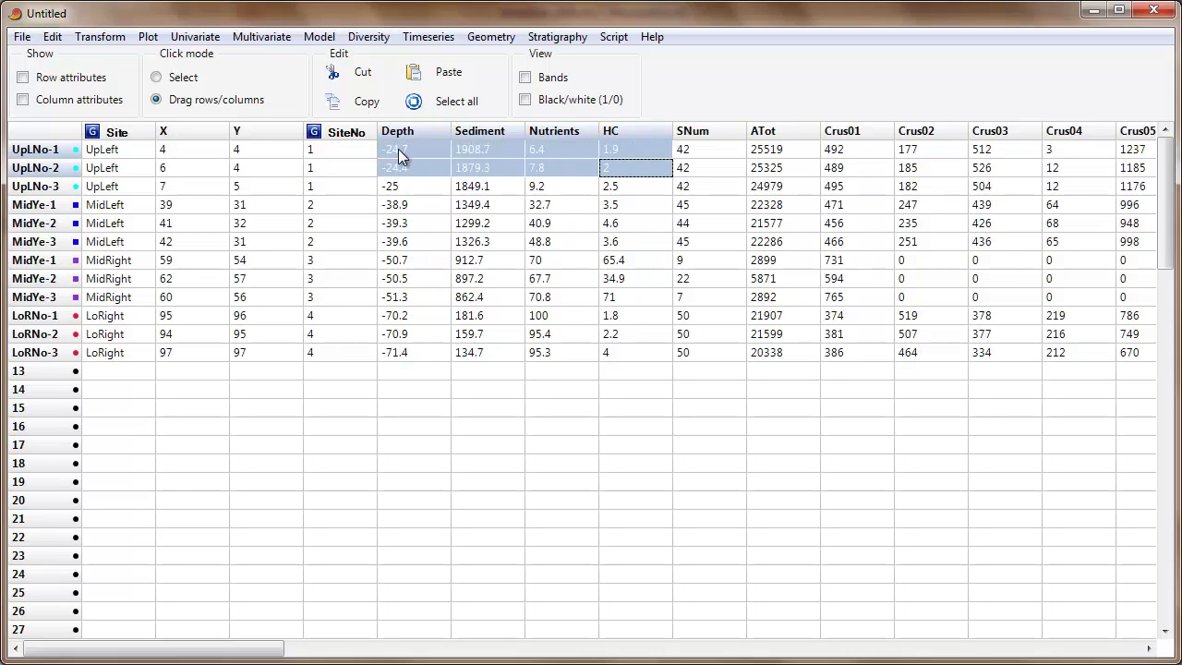
{"action": "key", "text": "shift+Down"}
{"action": "key", "text": "shift+Down"}
{"action": "key", "text": "shift+Down"}
{"action": "key", "text": "shift+Down"}
{"action": "key", "text": "shift+Down"}
{"action": "key", "text": "shift+Down"}
{"action": "key", "text": "shift+Down"}
{"action": "key", "text": "shift+Down"}
{"action": "key", "text": "shift+Down"}
{"action": "key", "text": "shift+Down"}
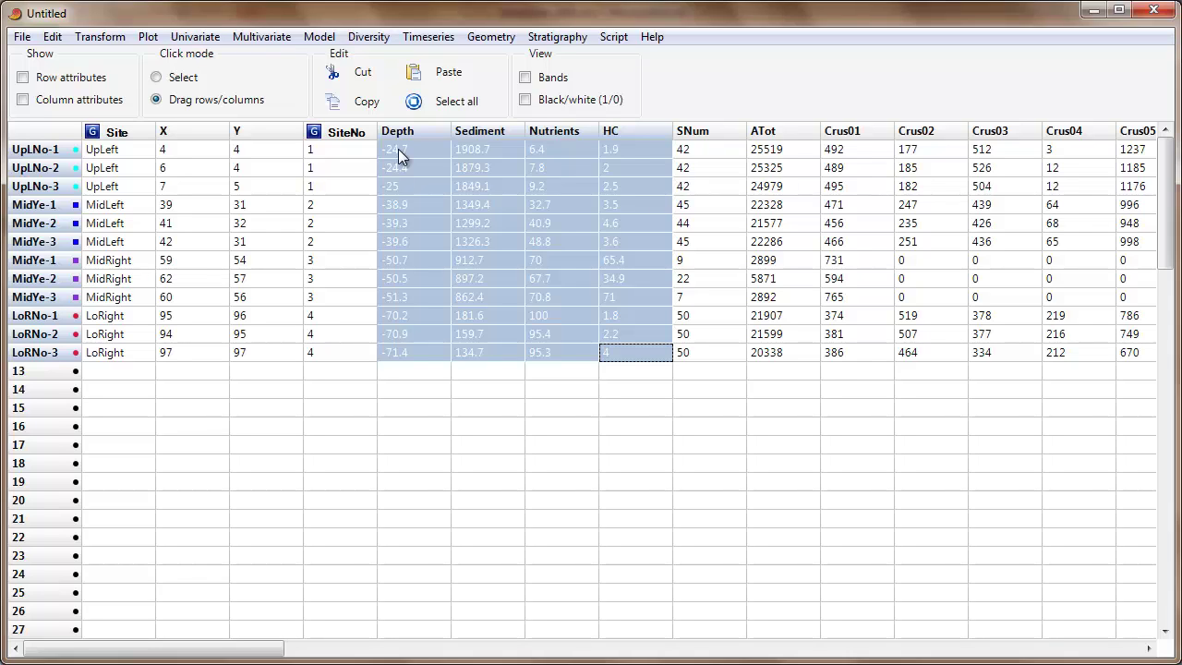
- Open Transform > Evaluate expression and move the calculator aside
{"action": "left_click", "coordinate": [80, 39]}
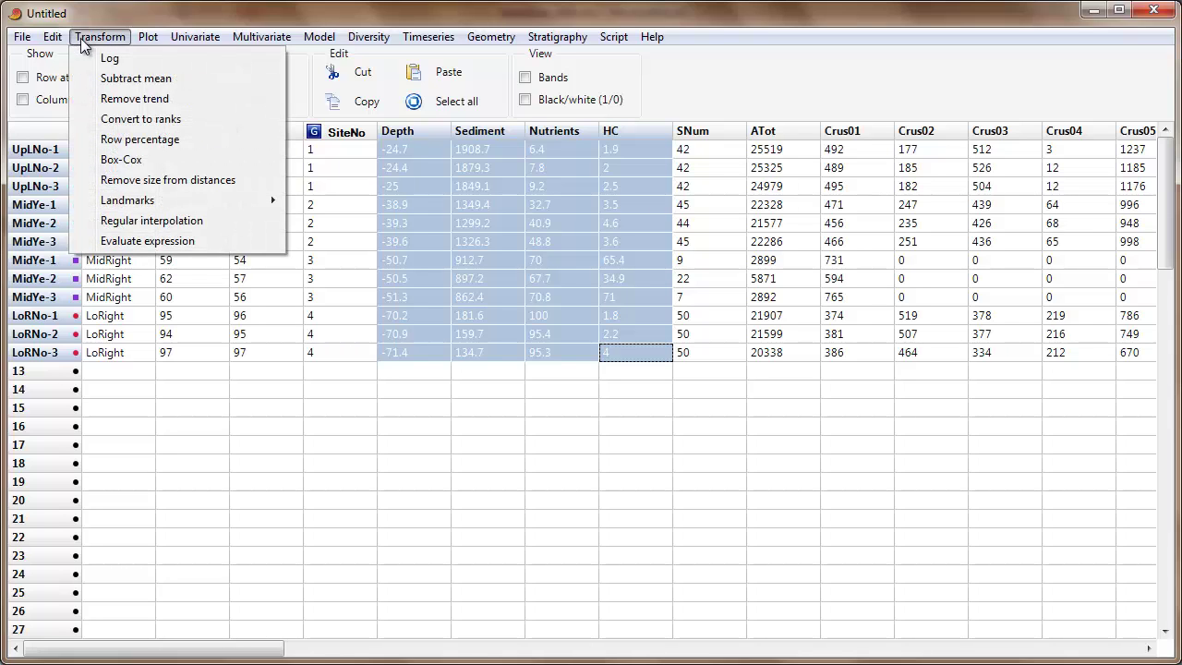
{"action": "left_click", "coordinate": [106, 241]}
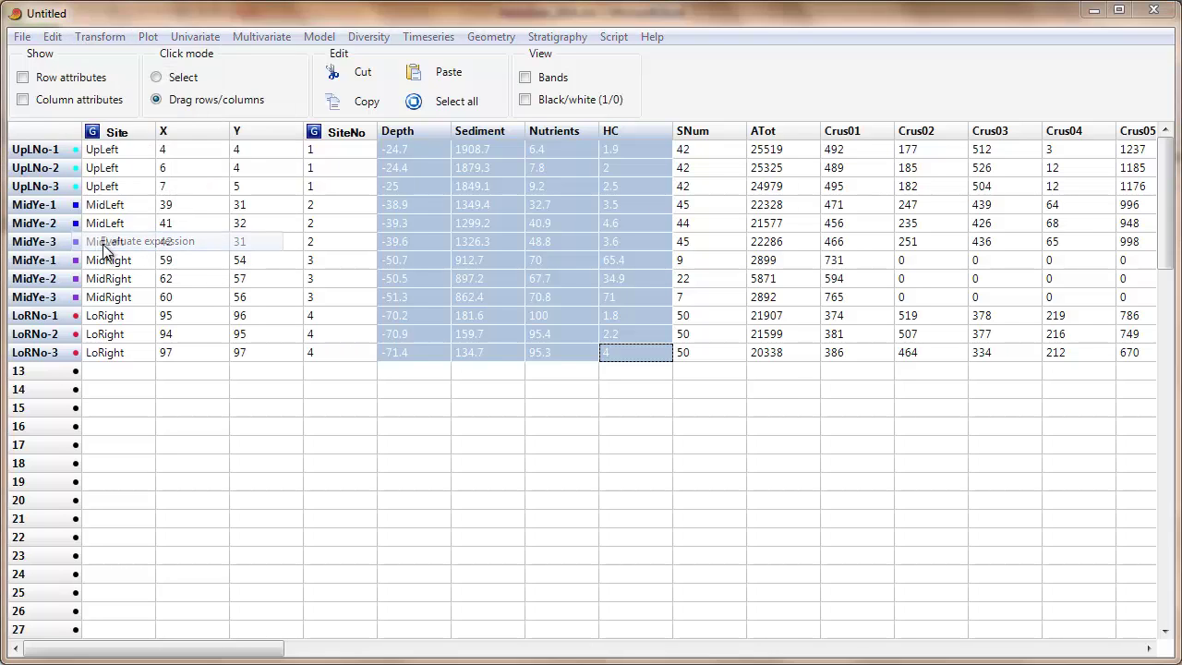
{"action": "left_click_drag", "start_coordinate": [243, 30], "coordinate": [475, 40]}
{"action": "left_click", "coordinate": [410, 454]}
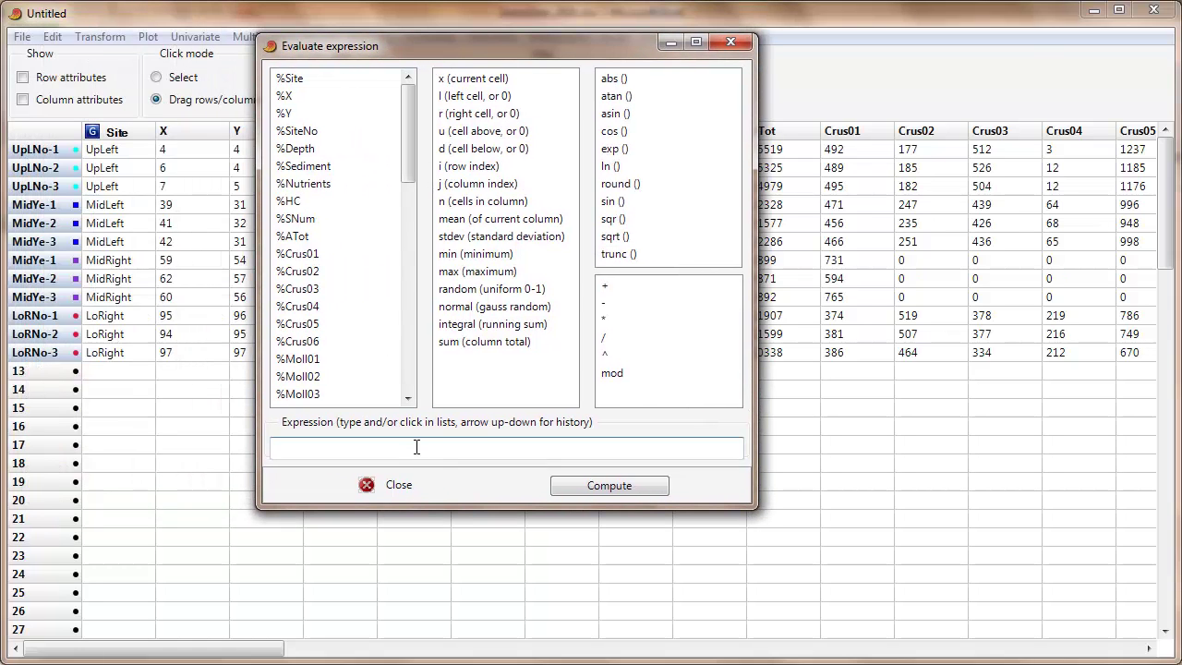
- Compute (x-mean)/stdev on the selected columns and close the expression calculator
{"action": "type", "text": "(s-mean)/"}
{"action": "key", "text": "BackSpace"}
{"action": "key", "text": "BackSpace"}
{"action": "key", "text": "BackSpace"}
{"action": "key", "text": "BackSpace"}
{"action": "key", "text": "BackSpace"}
{"action": "key", "text": "BackSpace"}
{"action": "key", "text": "BackSpace"}
{"action": "key", "text": "BackSpace"}
{"action": "type", "text": "x-mean)/stdeve"}
{"action": "key", "text": "BackSpace"}
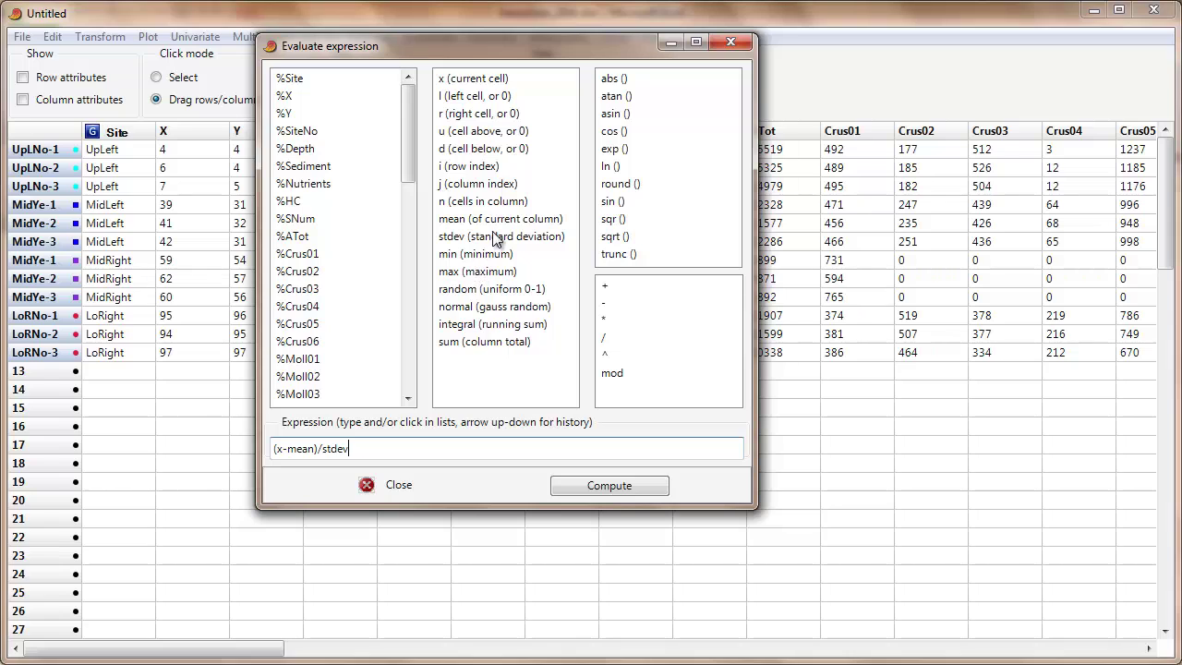
{"action": "left_click", "coordinate": [578, 485]}
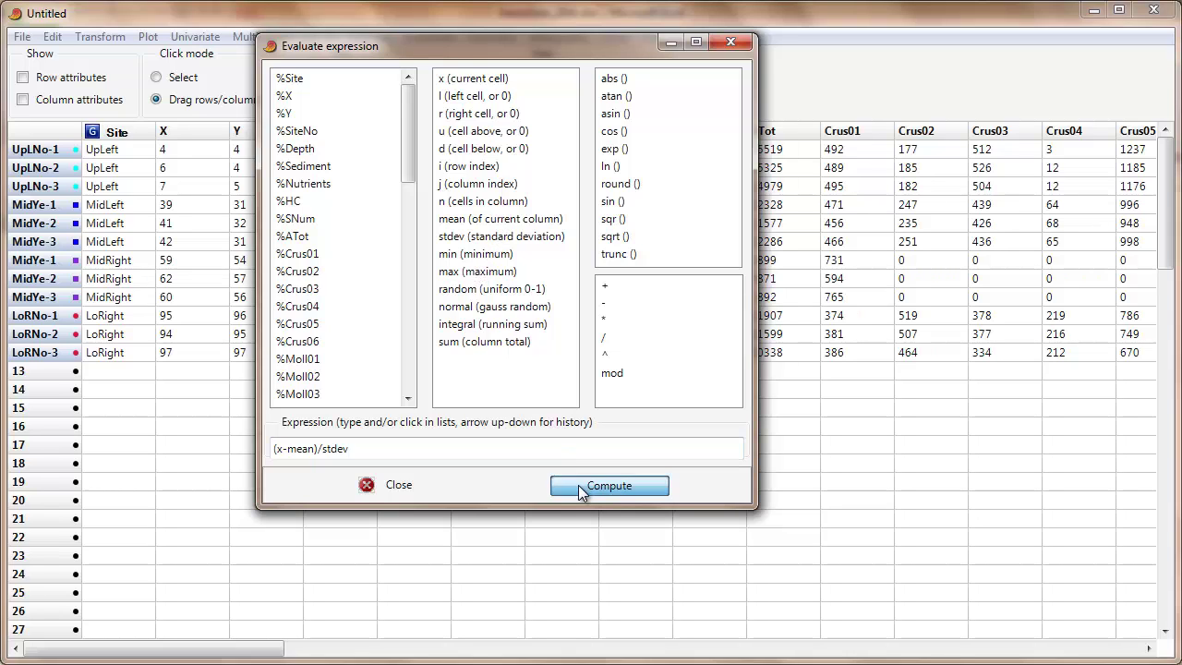
{"action": "left_click", "coordinate": [732, 43]}
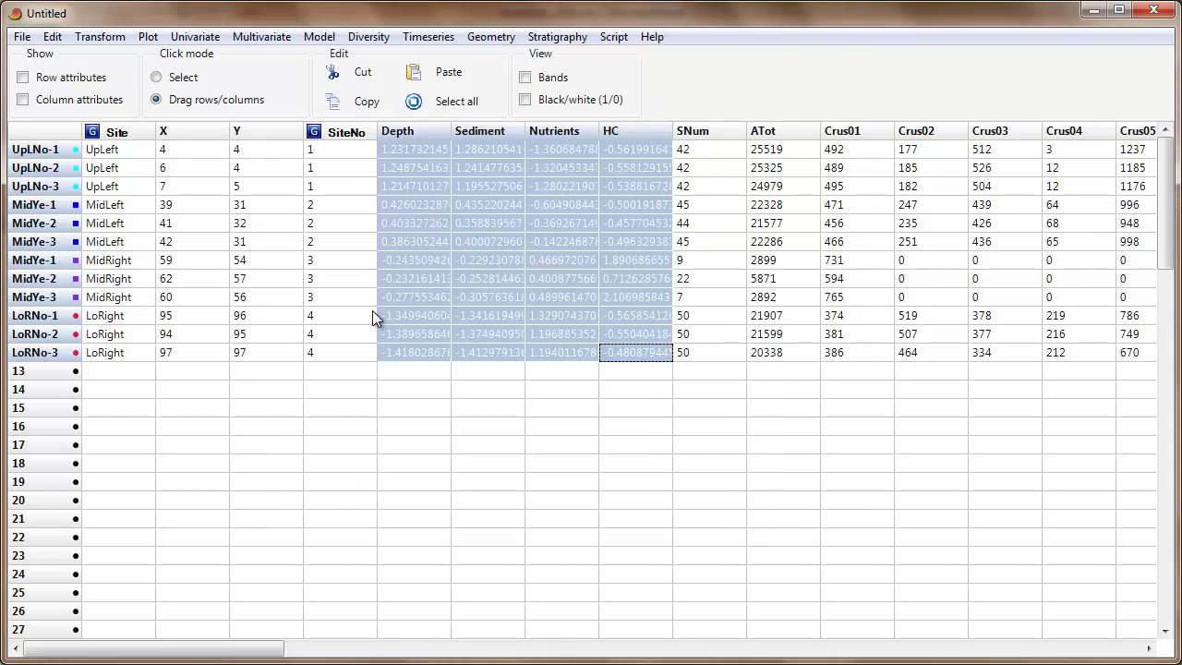
{"action": "left_click", "coordinate": [344, 154]}
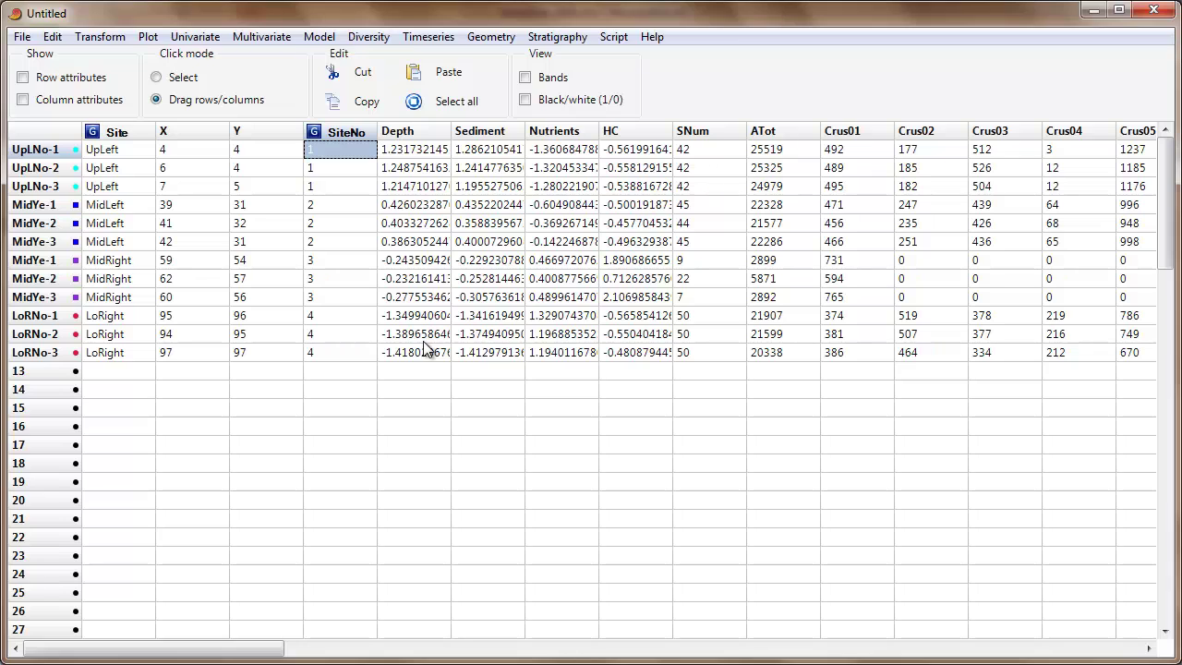
- Select SiteNo through HC for all samples and run Multivariate > Ordination > Principal components (PCA)
{"action": "key", "text": "shift+Right"}
{"action": "key", "text": "shift+Right"}
{"action": "key", "text": "shift+Right"}
{"action": "key", "text": "shift+Right"}
{"action": "key", "text": "shift+Down"}
{"action": "key", "text": "shift+Down"}
{"action": "key", "text": "shift+Down"}
{"action": "key", "text": "shift+Down"}
{"action": "key", "text": "shift+Down"}
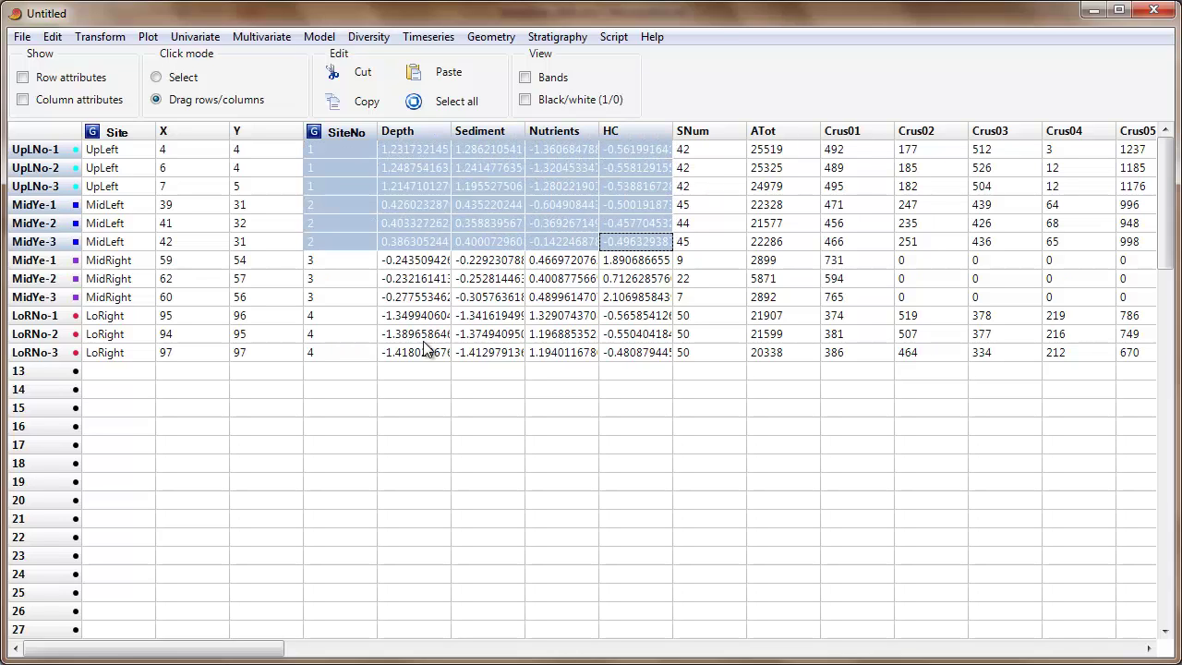
{"action": "key", "text": "shift+Down"}
{"action": "key", "text": "shift+Down"}
{"action": "key", "text": "shift+Down"}
{"action": "key", "text": "shift+Down"}
{"action": "key", "text": "shift+Down"}
{"action": "key", "text": "shift+Down"}
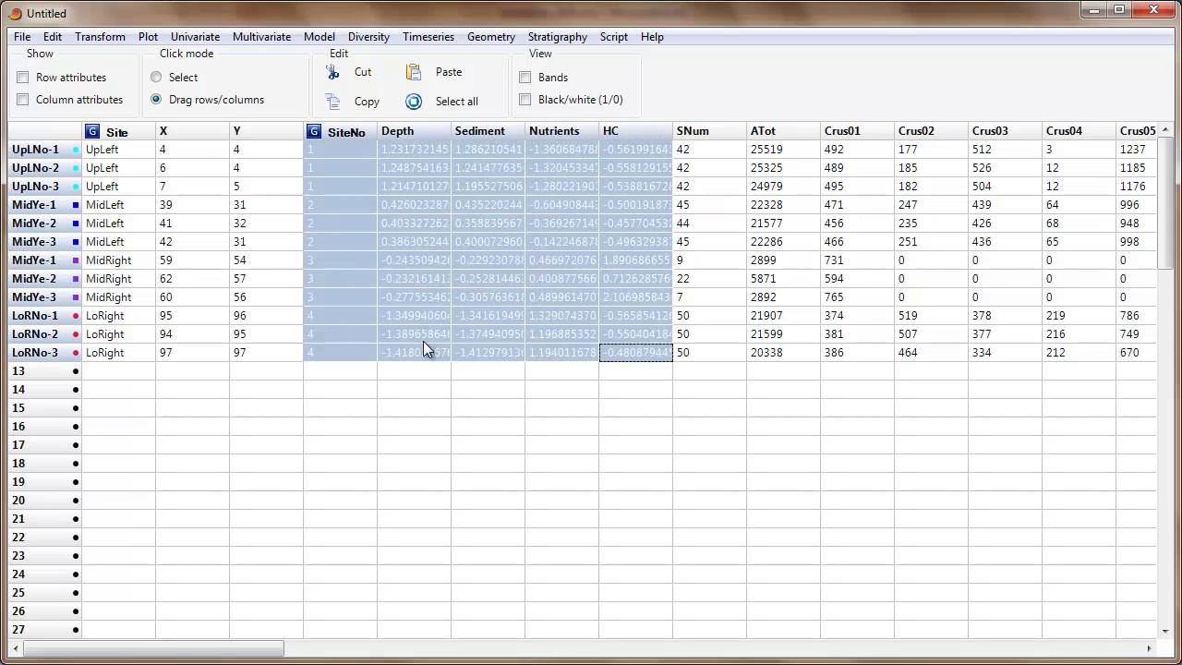
{"action": "left_click", "coordinate": [275, 39]}
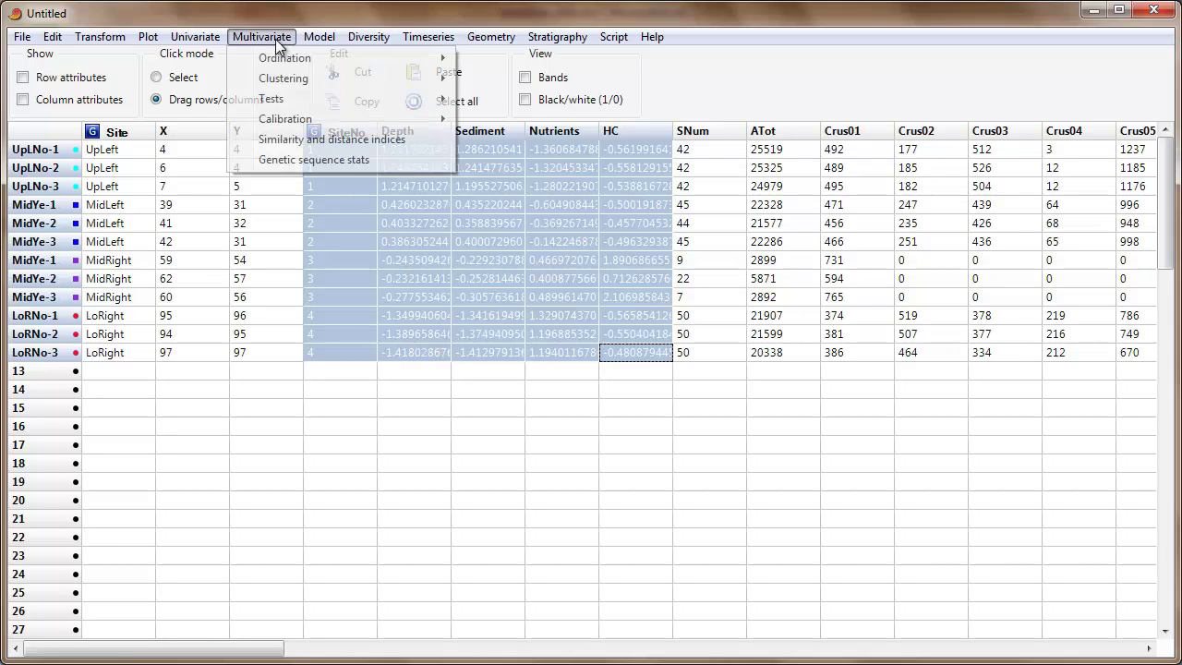
{"action": "mouse_move", "coordinate": [275, 57]}
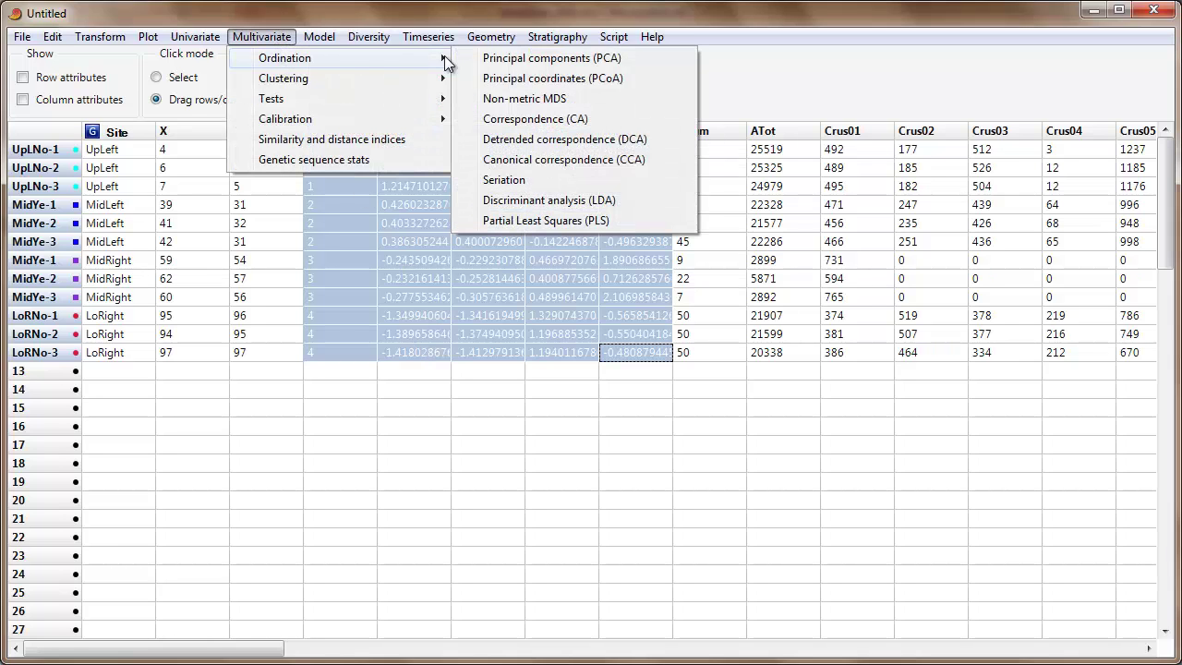
{"action": "left_click", "coordinate": [520, 59]}
{"action": "left_click_drag", "start_coordinate": [471, 242], "coordinate": [428, 72]}
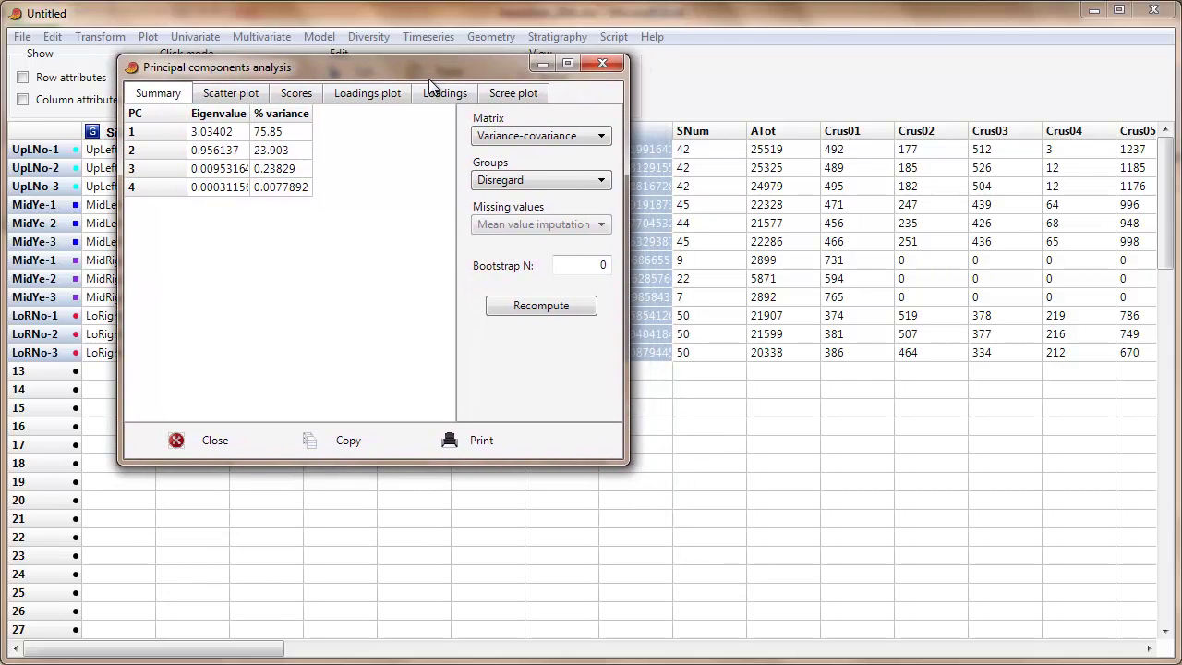
- Base the PCA on the correlation matrix
{"action": "left_click", "coordinate": [532, 137]}
{"action": "left_click", "coordinate": [533, 170]}
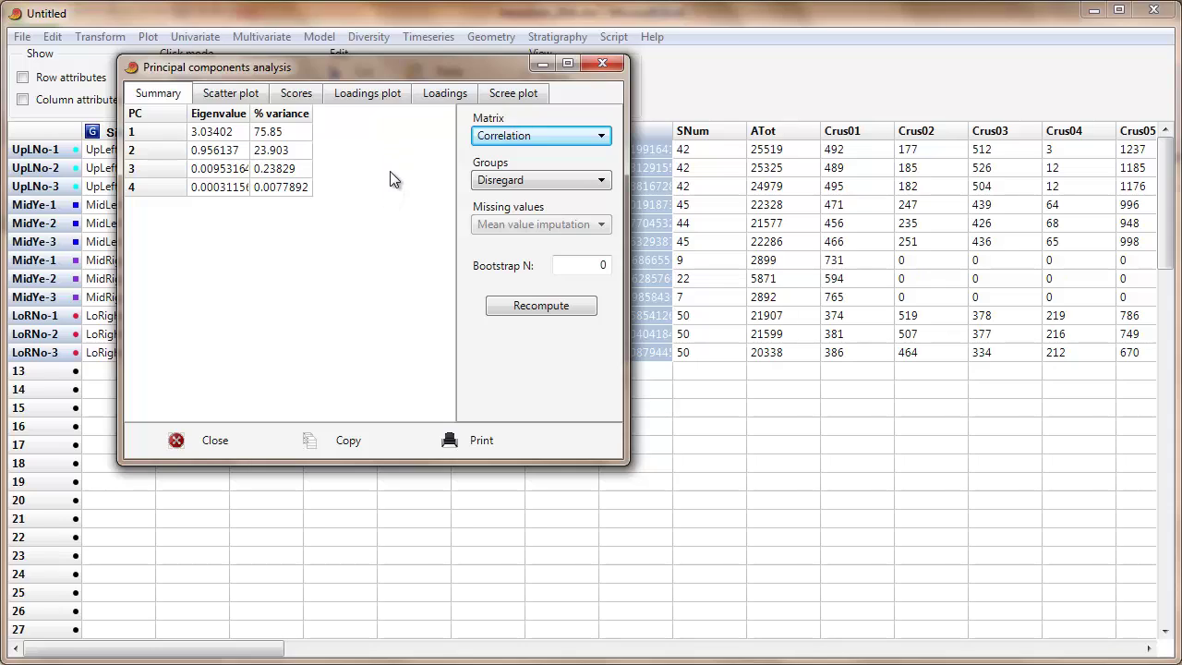
{"action": "left_click", "coordinate": [484, 144]}
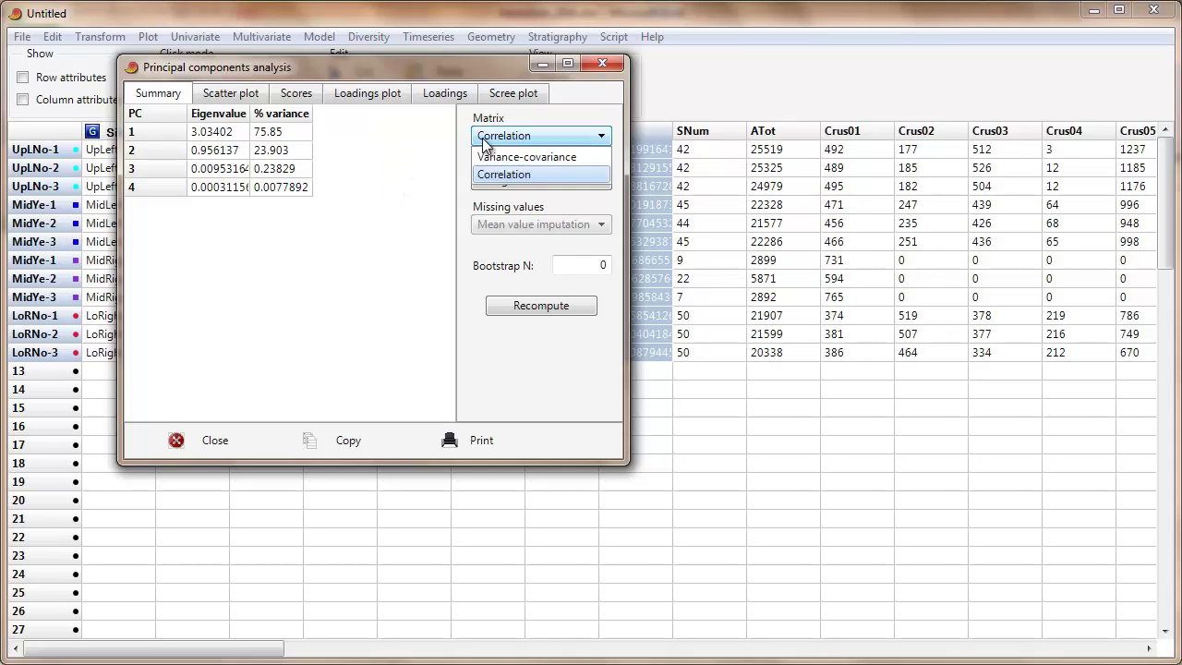
{"action": "left_click", "coordinate": [484, 141]}
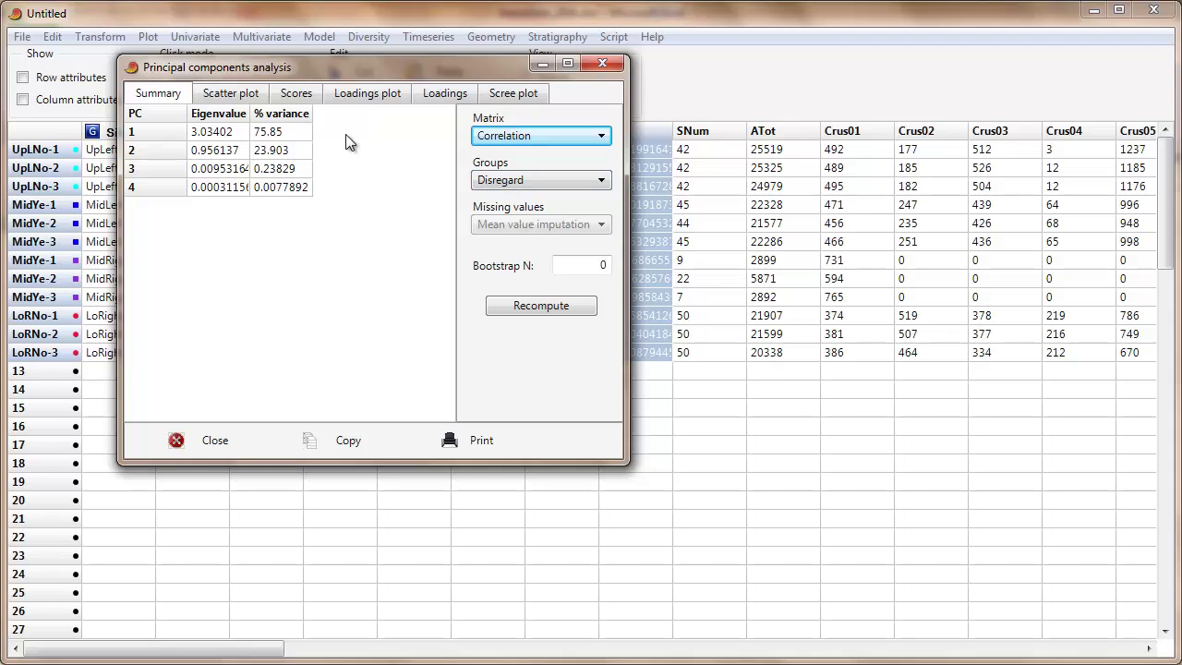
- Recompute the PCA as within-group, then as between-group, to compare the results
{"action": "left_click", "coordinate": [520, 181]}
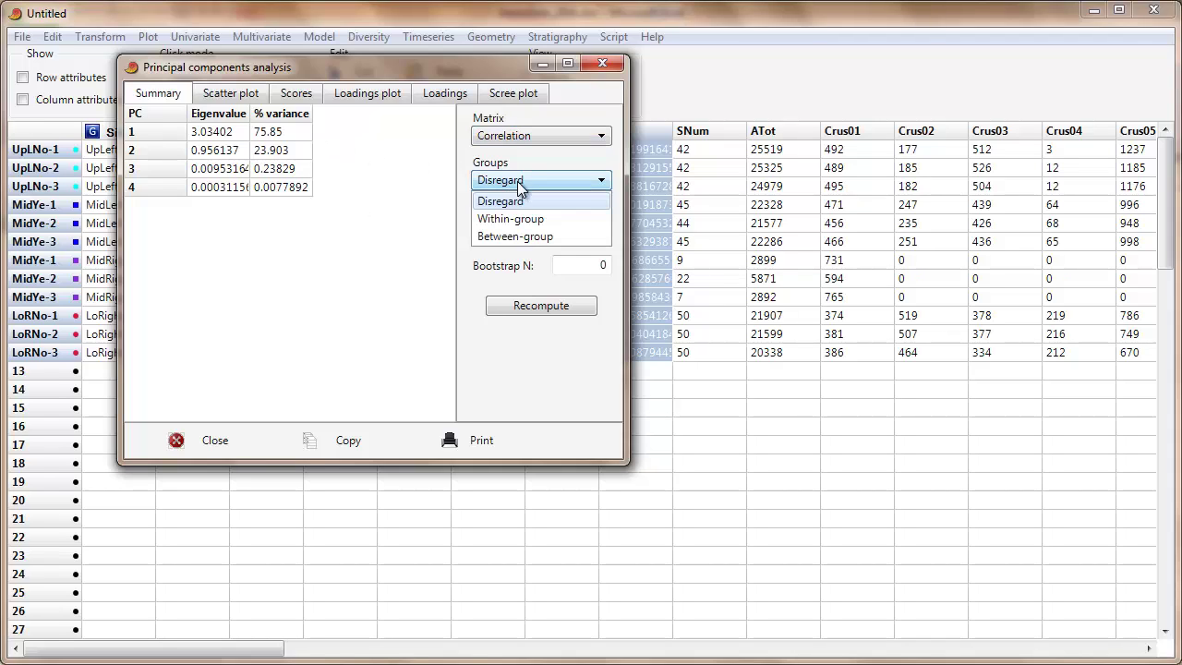
{"action": "left_click", "coordinate": [518, 220]}
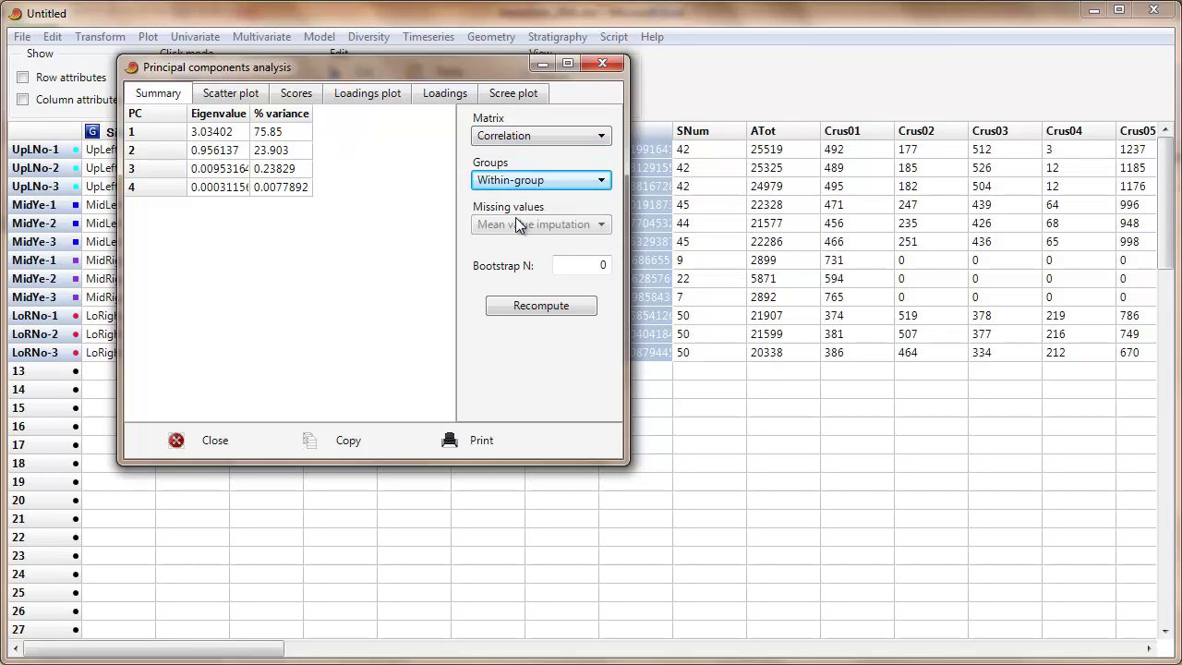
{"action": "left_click", "coordinate": [542, 310]}
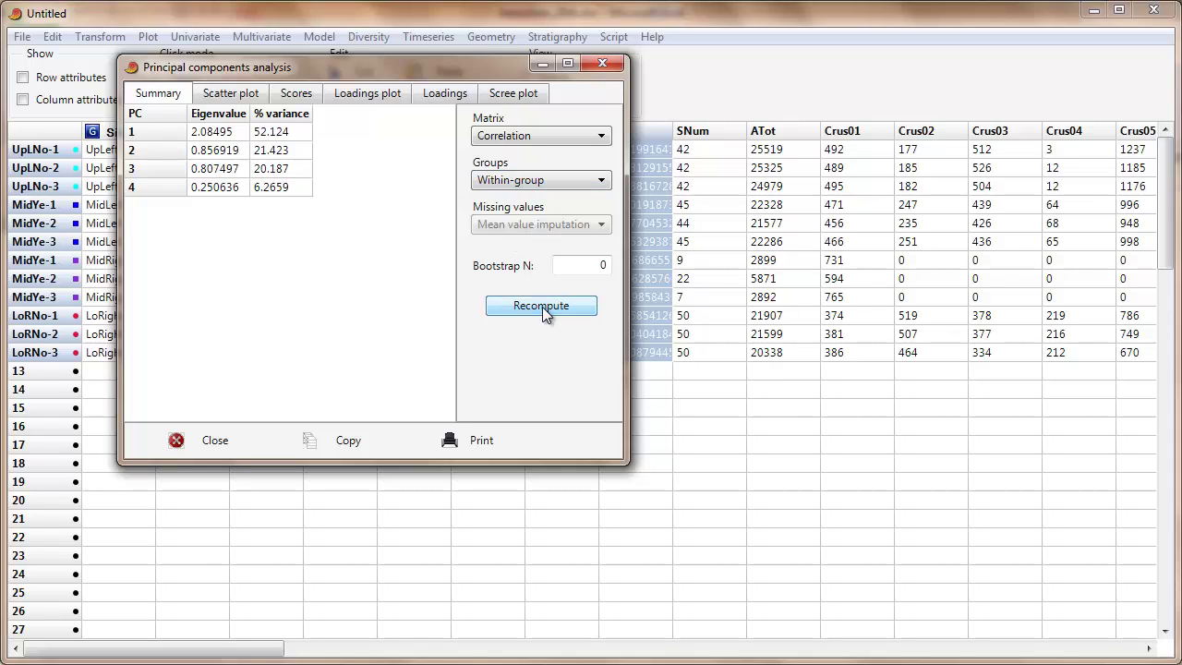
{"action": "left_click", "coordinate": [519, 184]}
{"action": "left_click", "coordinate": [515, 238]}
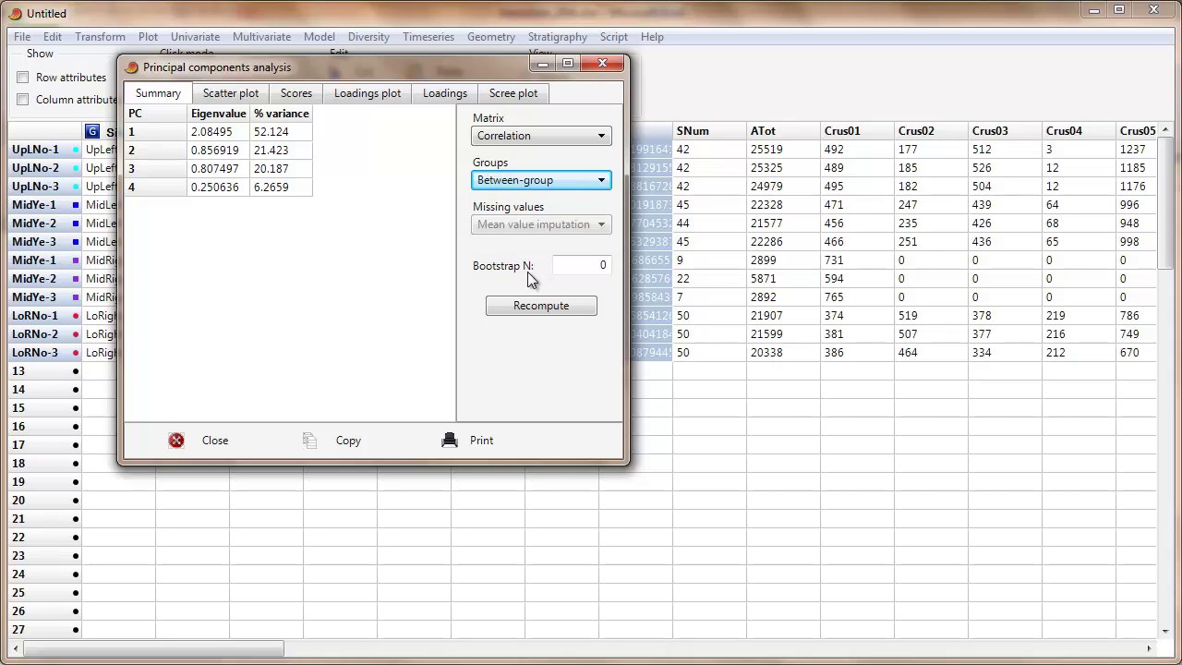
{"action": "left_click", "coordinate": [533, 304]}
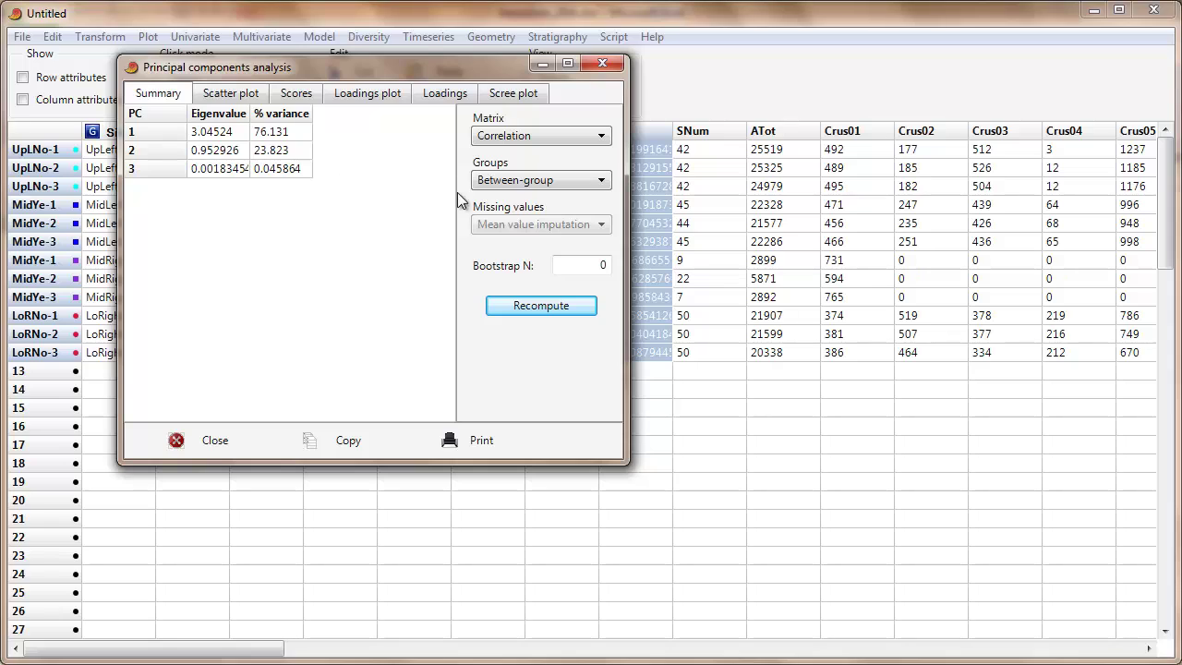
- Recompute the PCA with groups disregarded and show the PC 1 versus PC 2 scatter plot
{"action": "left_click", "coordinate": [521, 182]}
{"action": "left_click", "coordinate": [517, 197]}
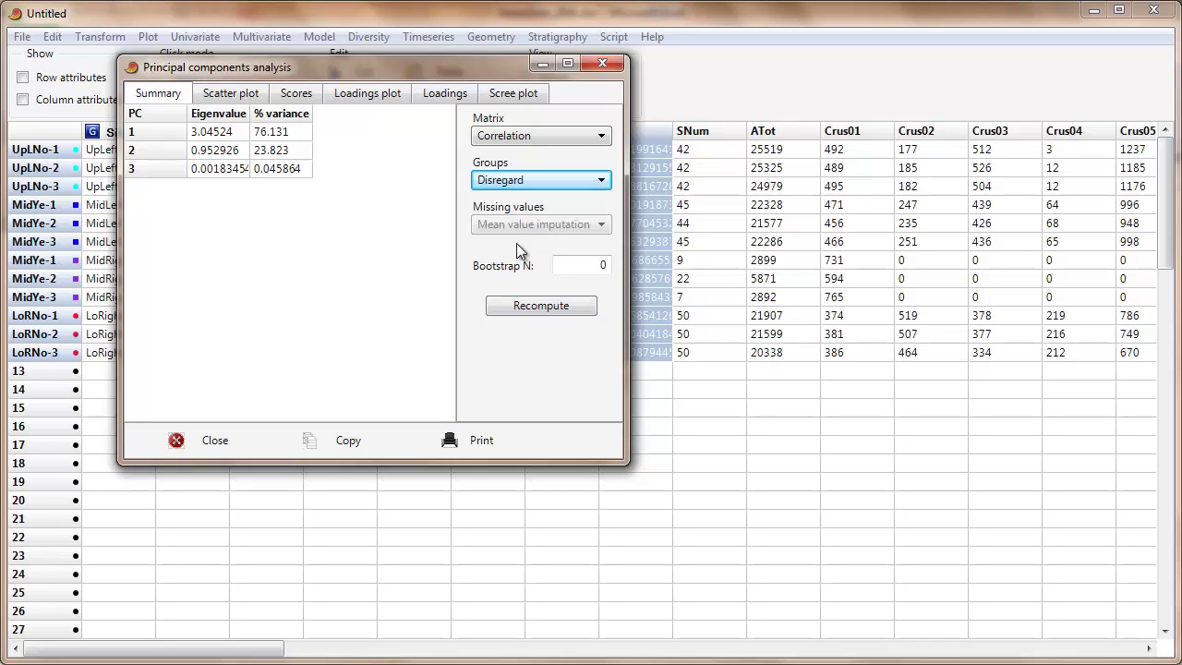
{"action": "left_click", "coordinate": [521, 304]}
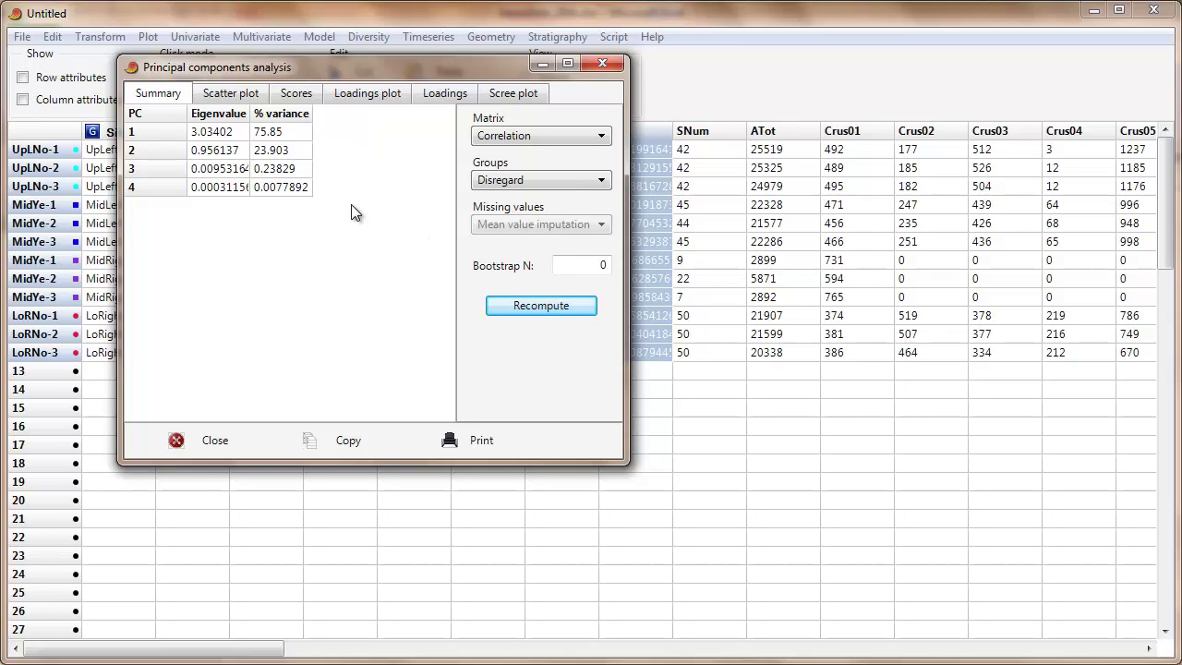
{"action": "left_click", "coordinate": [228, 95]}
{"action": "left_click_drag", "start_coordinate": [238, 74], "coordinate": [179, 50]}
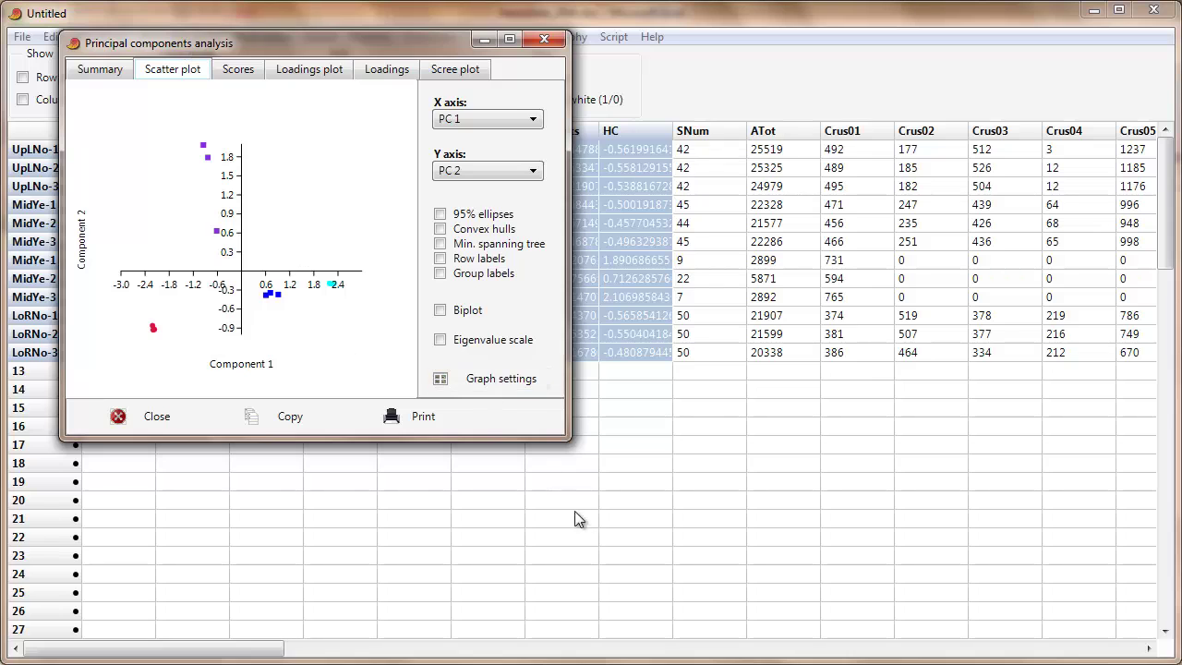
- Enlarge the PCA window to about 874 x 544 and start raising the plot symbol size
{"action": "left_click_drag", "start_coordinate": [565, 440], "coordinate": [1066, 596]}
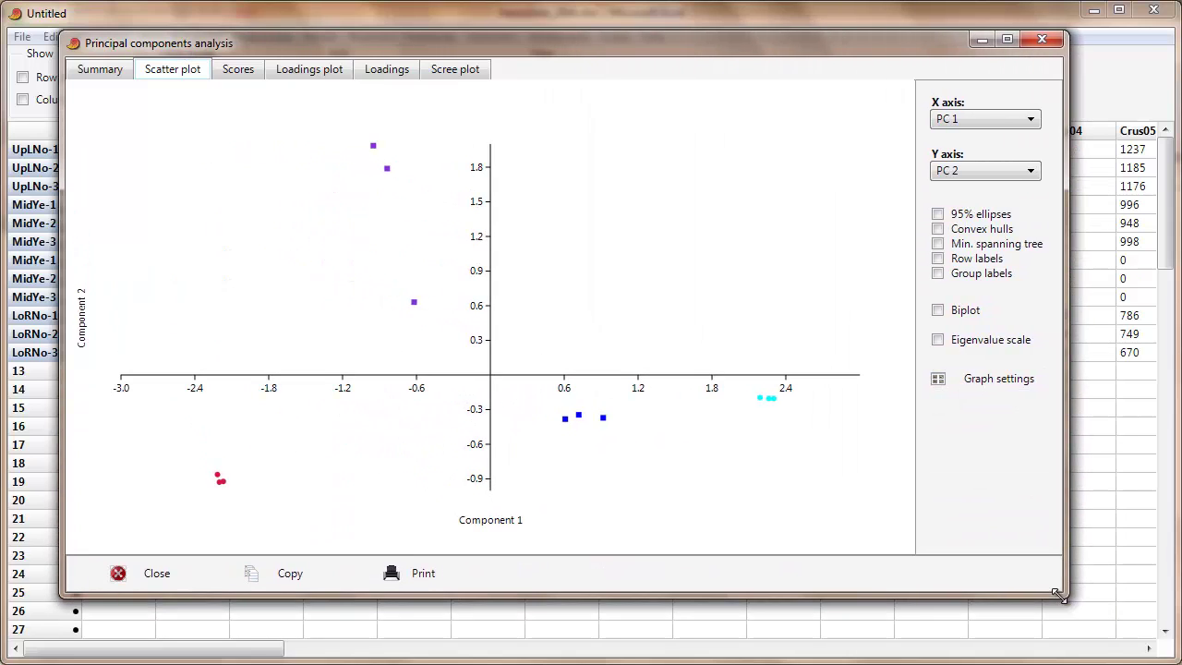
{"action": "left_click", "coordinate": [965, 378]}
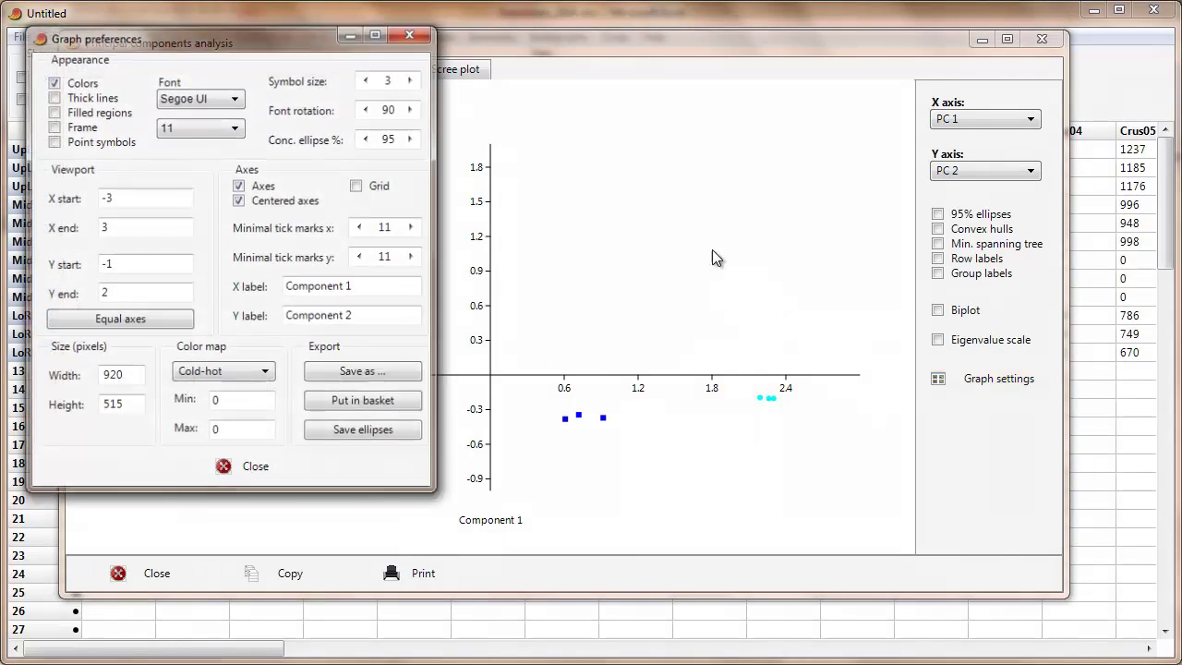
{"action": "left_click", "coordinate": [411, 81]}
{"action": "left_click", "coordinate": [412, 80]}
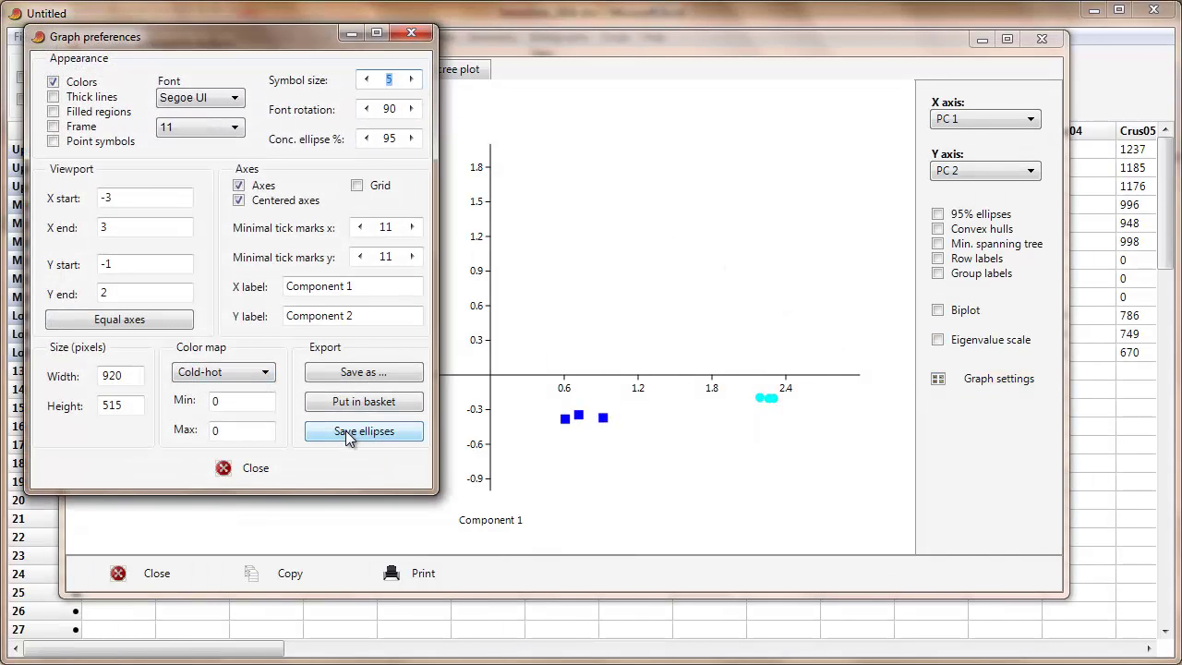
- Keep symbol size 5 and overlay the Depth, Sediment, Nutrients and HC vectors as a biplot
{"action": "left_click", "coordinate": [260, 471]}
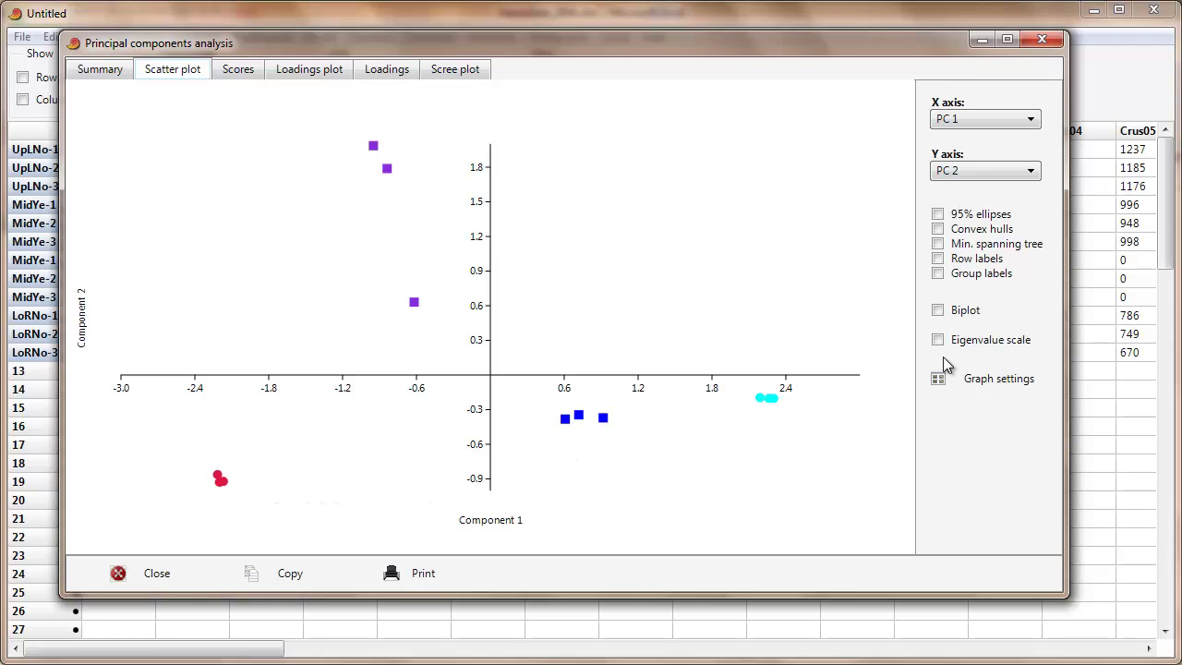
{"action": "left_click", "coordinate": [938, 310]}
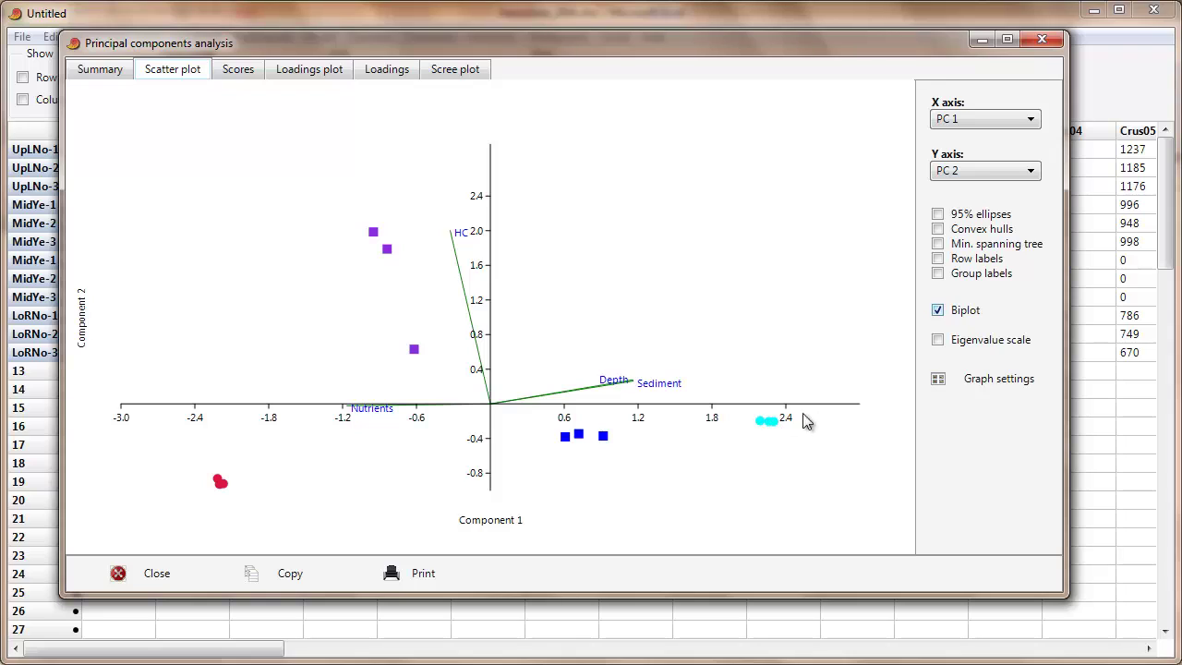
- Label the biplot points by group number instead of sample name and add convex hulls
{"action": "left_click", "coordinate": [974, 265]}
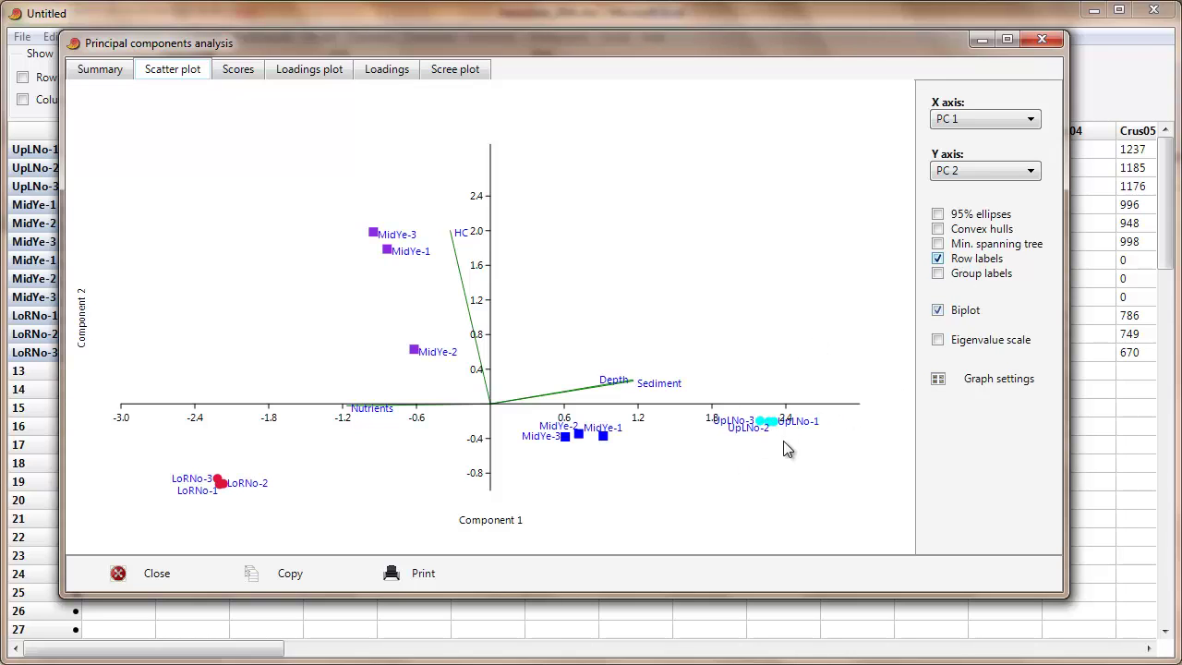
{"action": "left_click", "coordinate": [960, 262]}
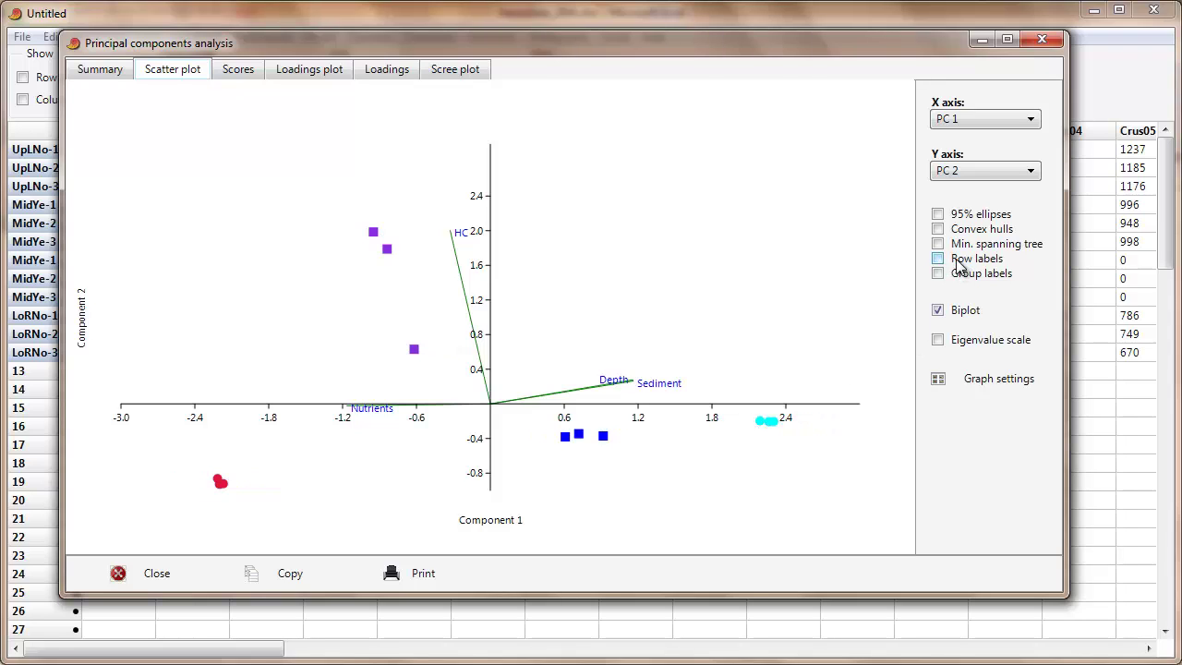
{"action": "left_click", "coordinate": [954, 276]}
{"action": "left_click", "coordinate": [969, 237]}
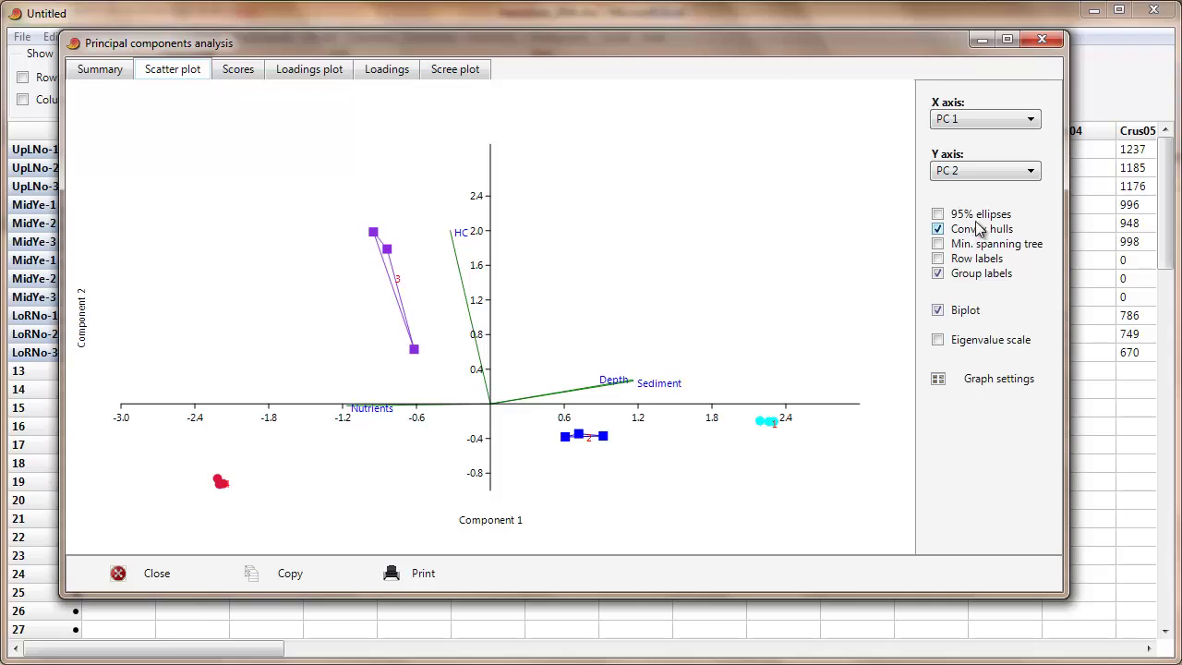